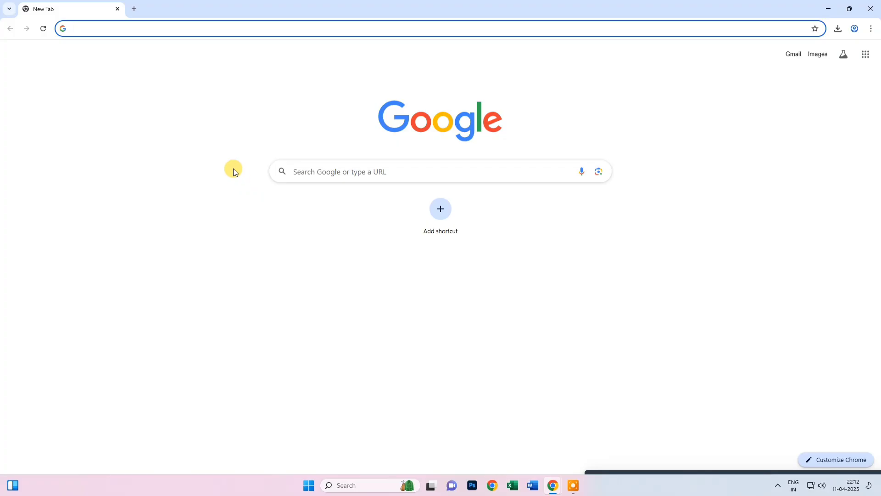
# Search Google for 'pan card correction' from the Chrome address bar
pyautogui.click(97, 31)
pyautogui.write('PAN Ca')
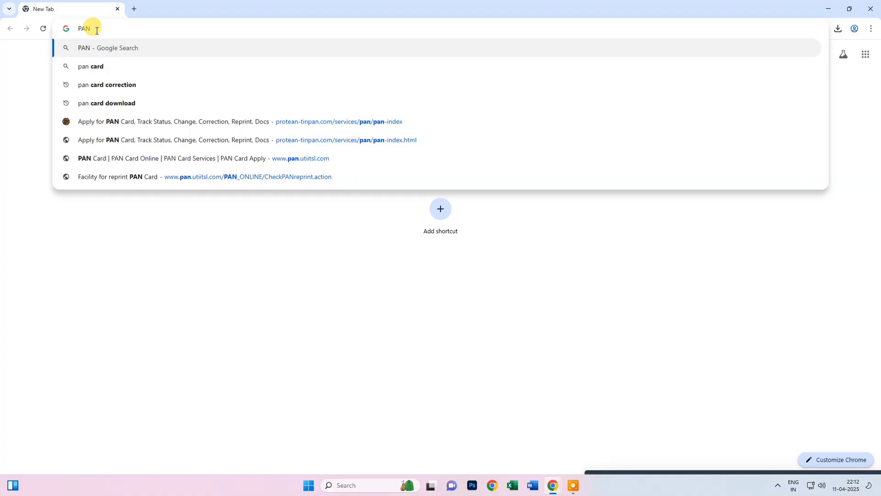
pyautogui.press('Return')
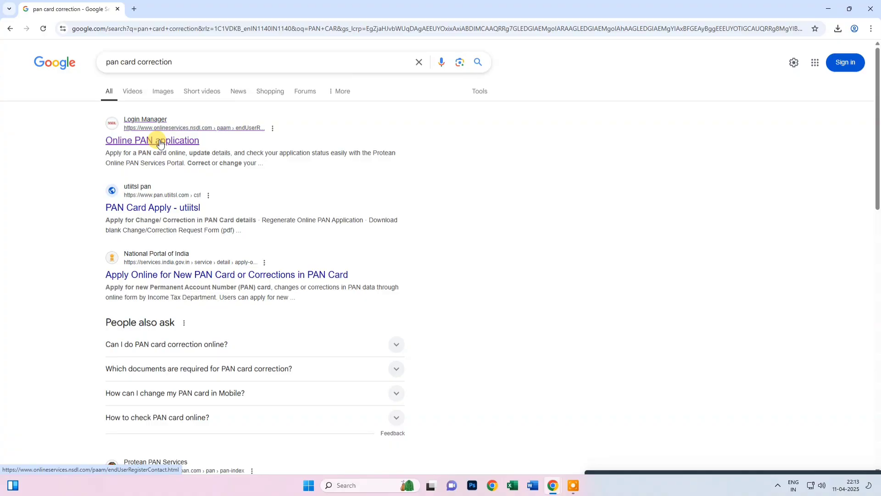
# Open the Online PAN result; set Changes or Correction in existing PAN Data, category INDIVIDUAL
pyautogui.click(160, 144)
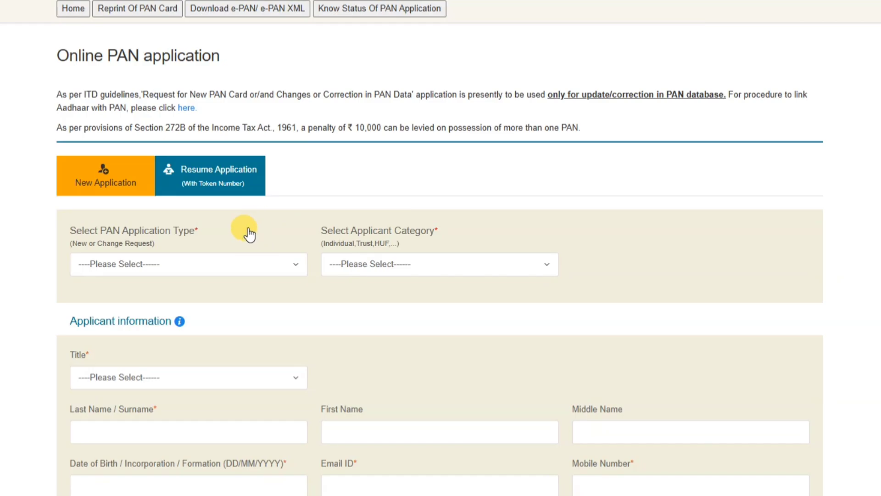
pyautogui.click(289, 262)
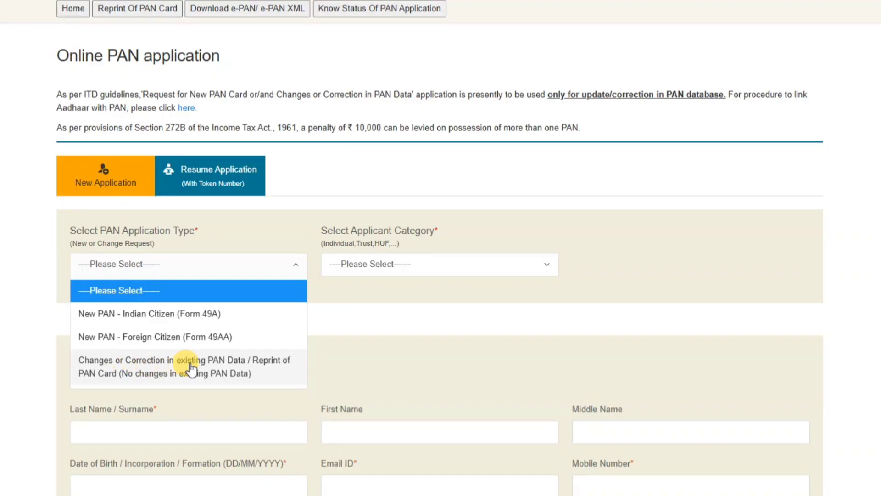
pyautogui.click(234, 368)
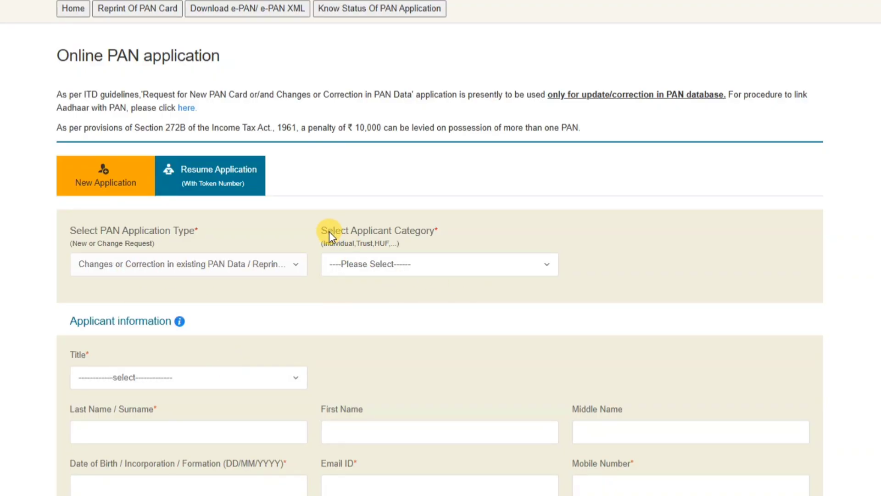
pyautogui.click(489, 267)
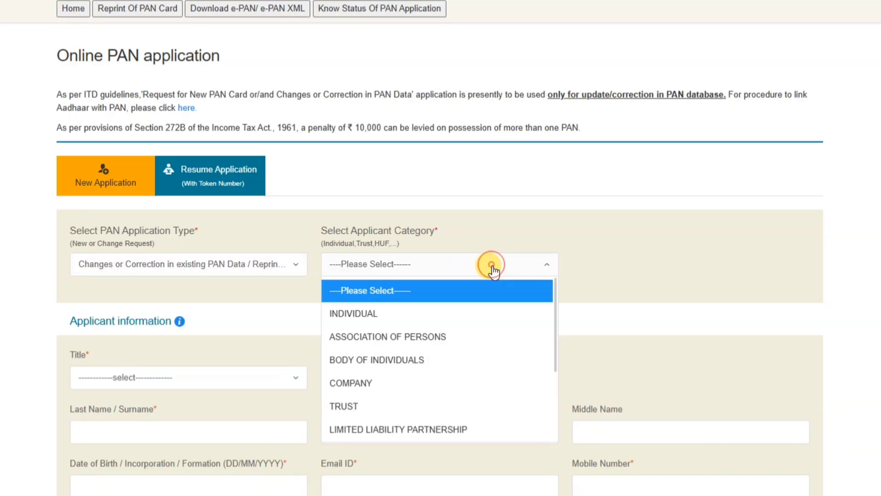
pyautogui.click(365, 317)
# Set the applicant title to Shri
pyautogui.scroll(-4, 289, 287)
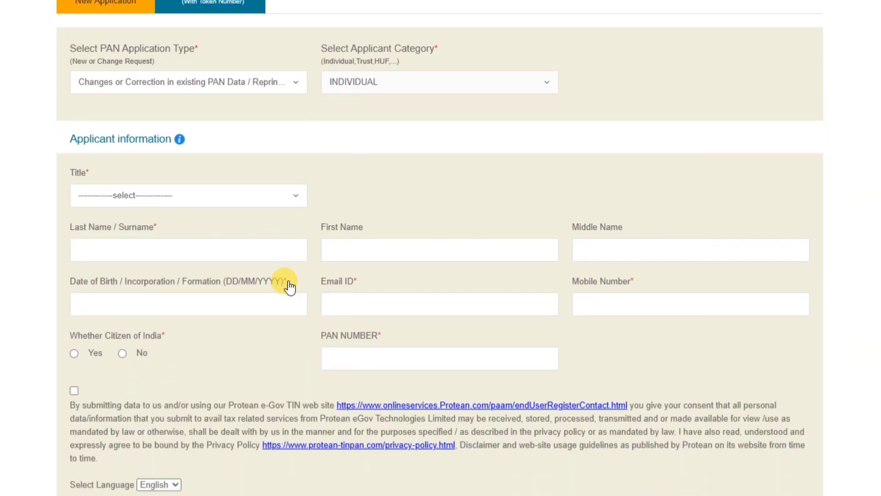
pyautogui.click(278, 180)
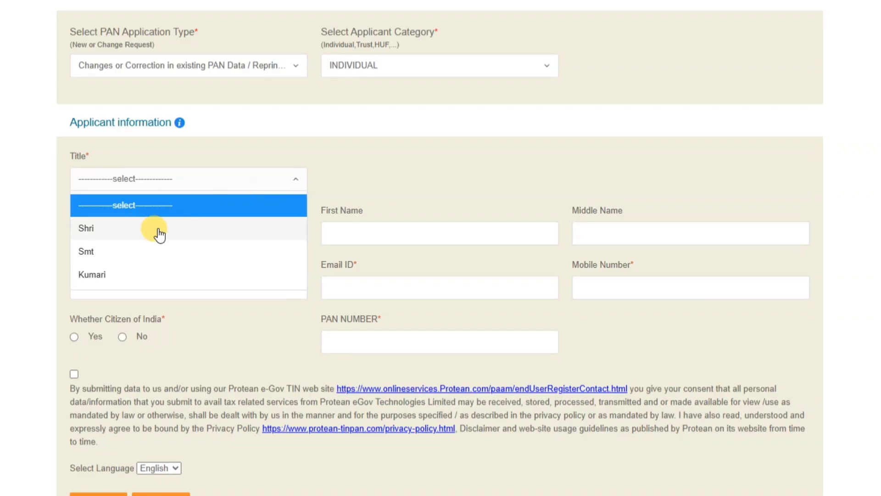
pyautogui.click(128, 235)
# Point out the surname, first, middle name, date of birth, email and mobile fields
pyautogui.moveTo(65, 205); pyautogui.dragTo(157, 211)
pyautogui.moveTo(321, 210); pyautogui.dragTo(382, 216)
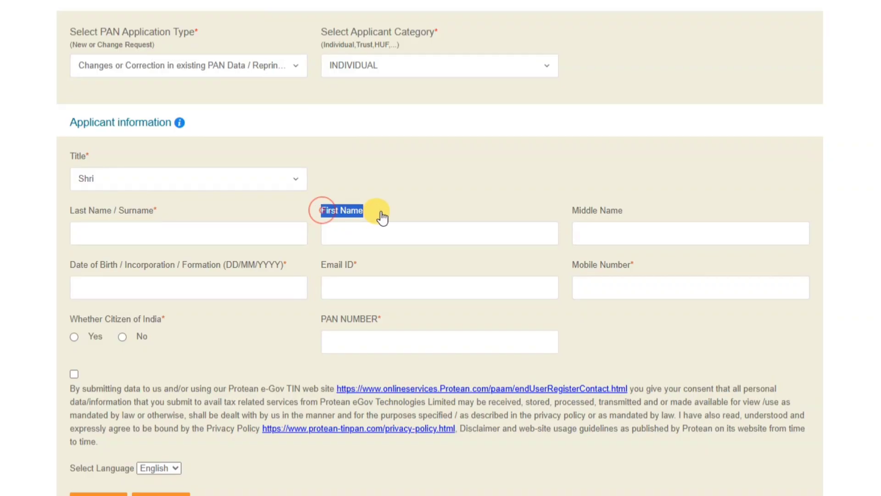
pyautogui.moveTo(569, 211); pyautogui.dragTo(639, 213)
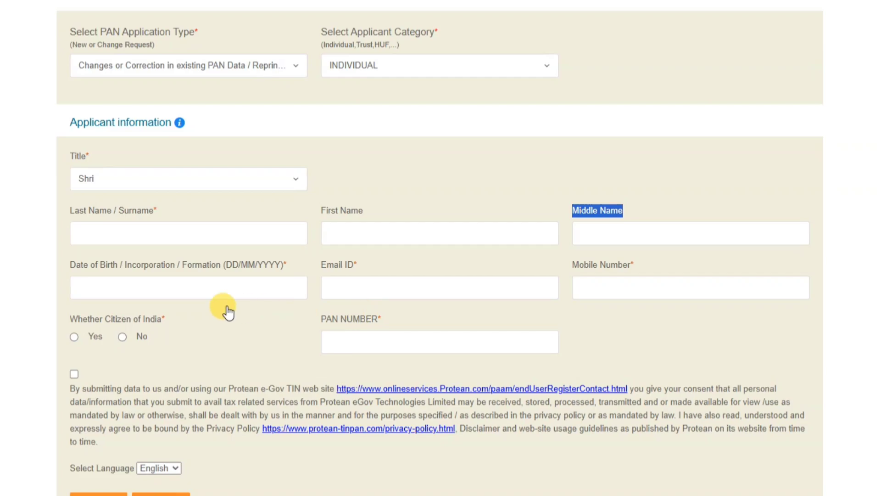
pyautogui.moveTo(70, 265); pyautogui.dragTo(255, 267)
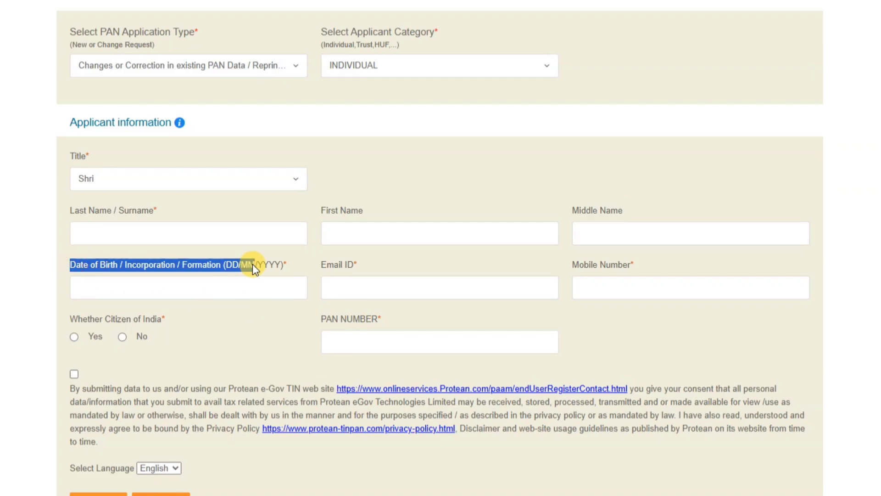
pyautogui.moveTo(321, 264); pyautogui.dragTo(369, 270)
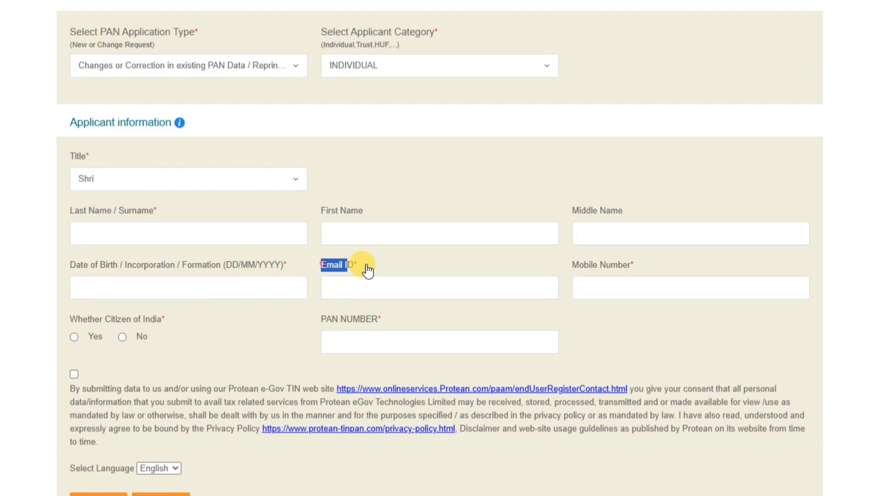
pyautogui.moveTo(573, 265); pyautogui.dragTo(623, 264)
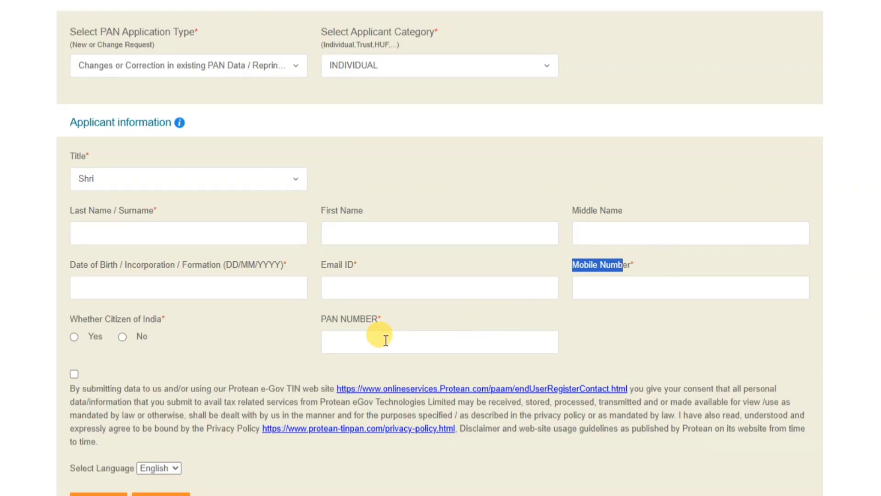
pyautogui.click(180, 324)
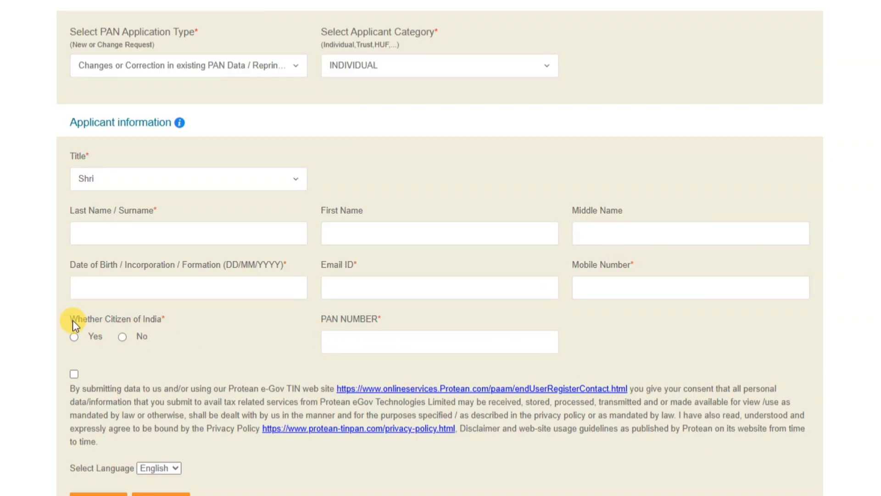
# Answer Yes to being a citizen of India and agree to the data consent terms
pyautogui.moveTo(72, 319); pyautogui.dragTo(138, 320)
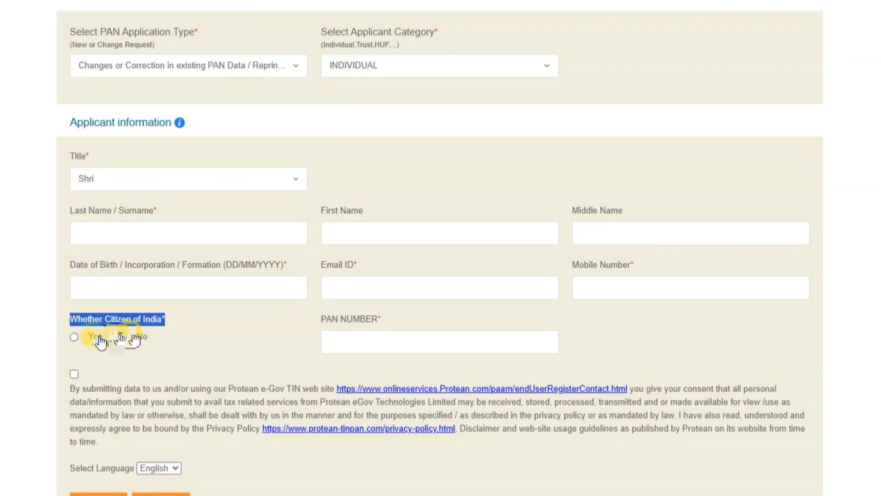
pyautogui.click(75, 336)
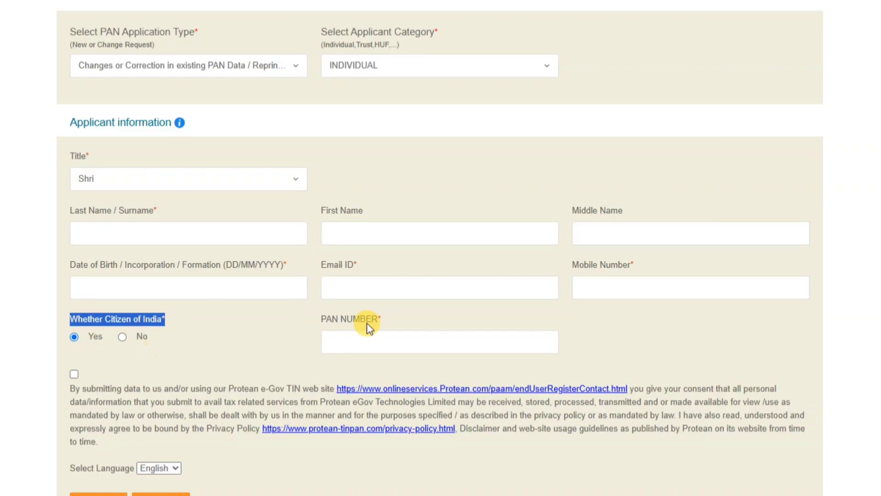
pyautogui.click(322, 320)
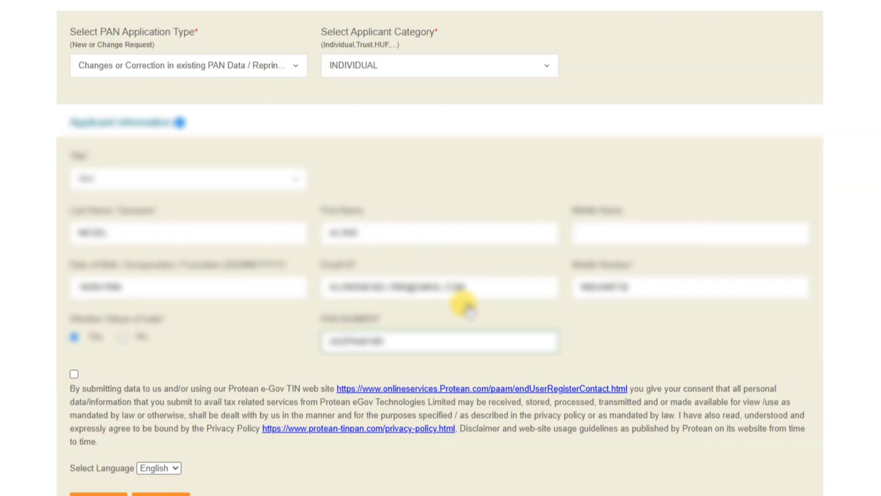
pyautogui.click(74, 374)
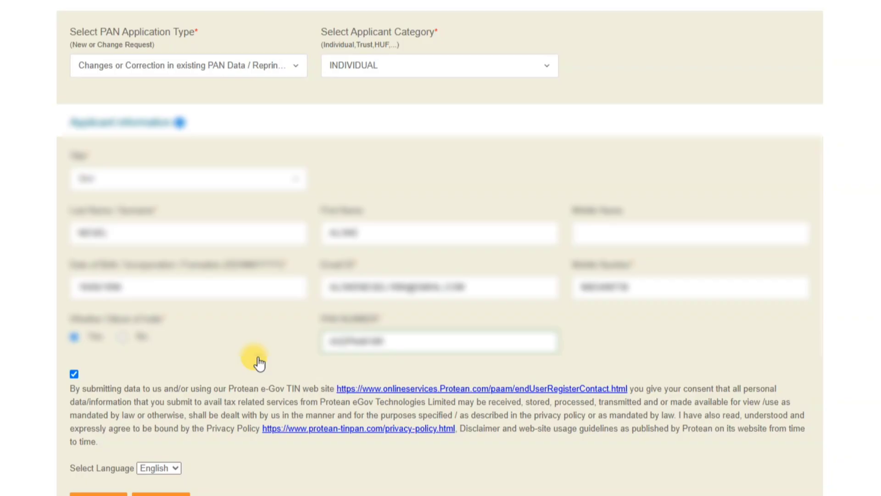
pyautogui.scroll(-5, 258, 362)
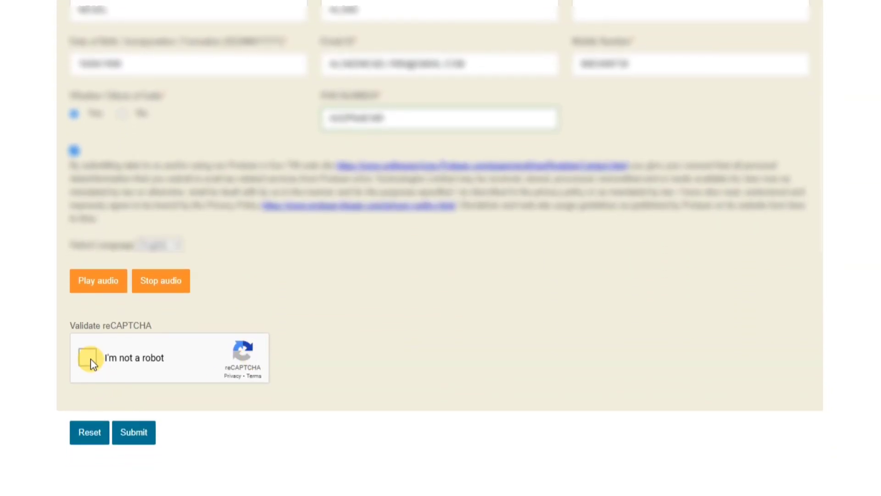
# Pass the reCAPTCHA, submit the details, and continue with a new token to the full form
pyautogui.click(88, 357)
pyautogui.click(131, 434)
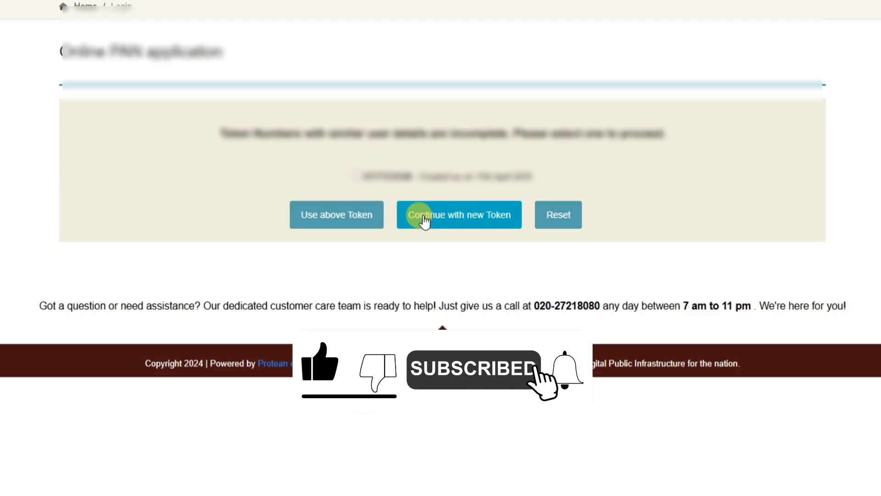
pyautogui.click(457, 217)
pyautogui.click(443, 301)
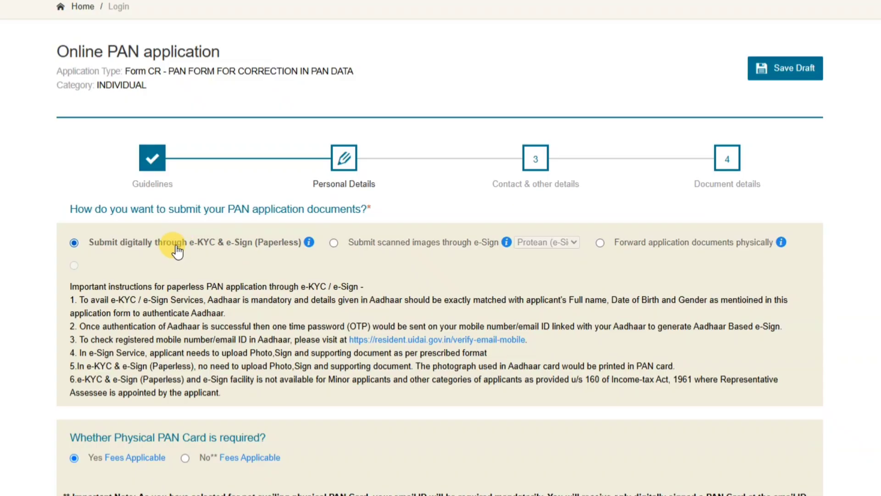
# Choose submitting scanned images through e-Sign, keeping the physical PAN card requested
pyautogui.click(334, 242)
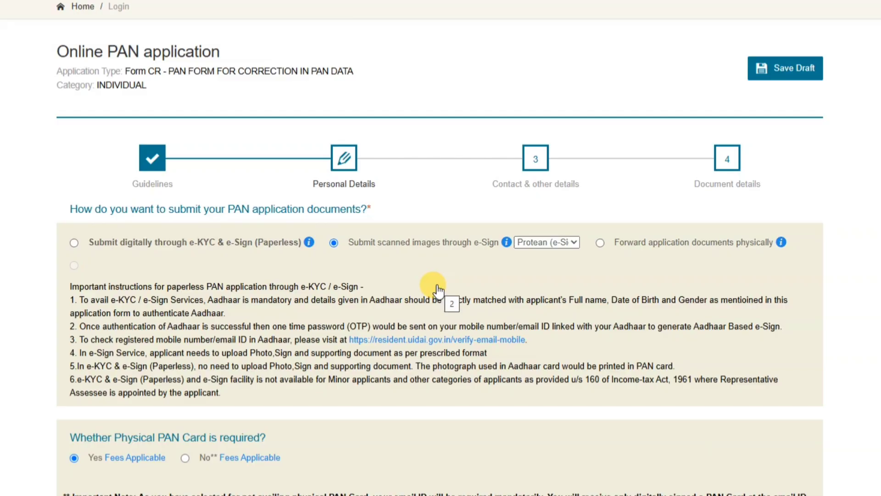
pyautogui.scroll(-5, 438, 290)
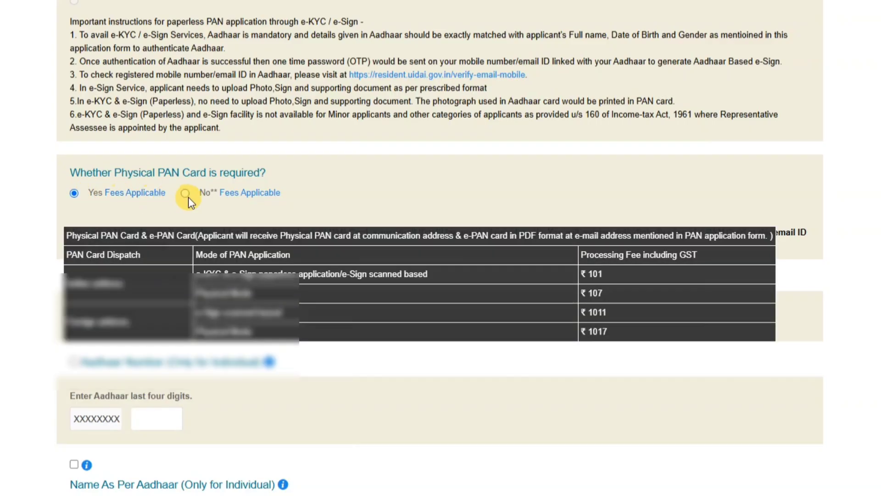
pyautogui.moveTo(265, 197)
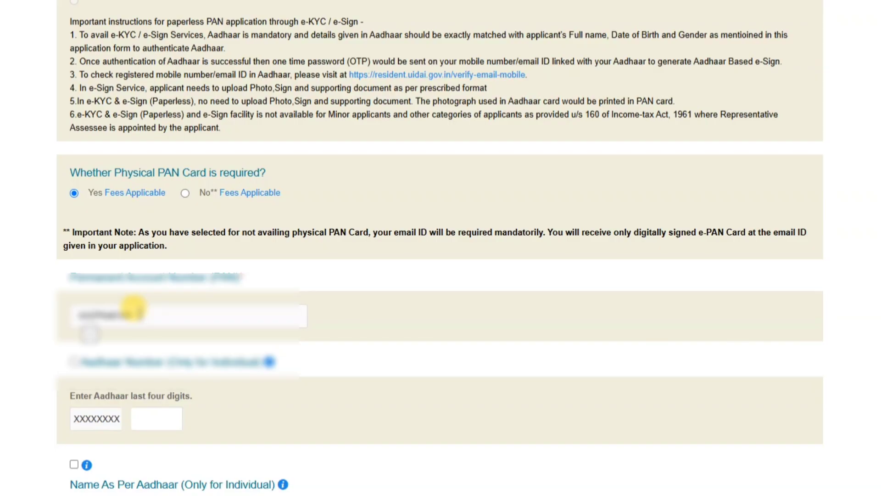
# Enter the applicant's Aadhaar number and the name as per Aadhaar
pyautogui.scroll(-5, 320, 338)
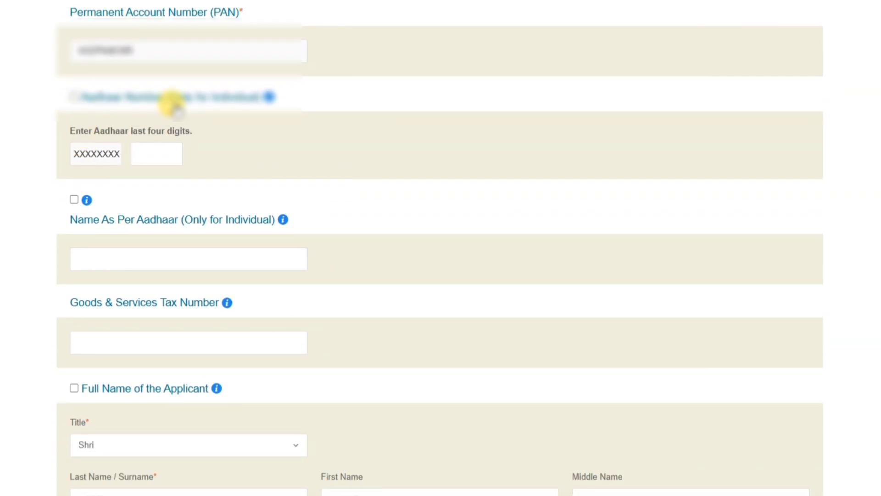
pyautogui.click(73, 96)
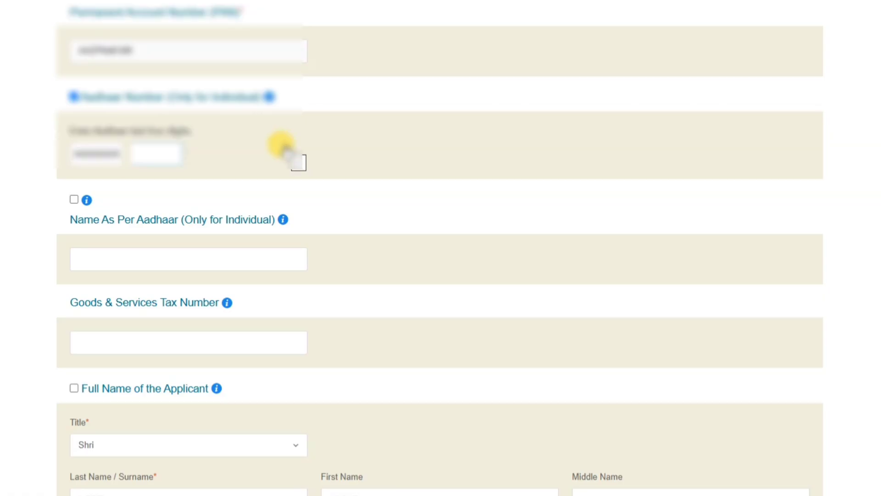
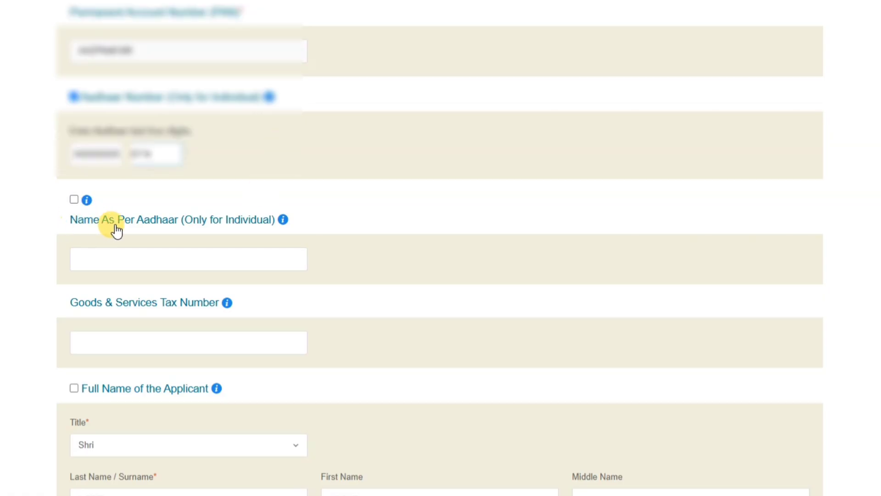
pyautogui.click(75, 200)
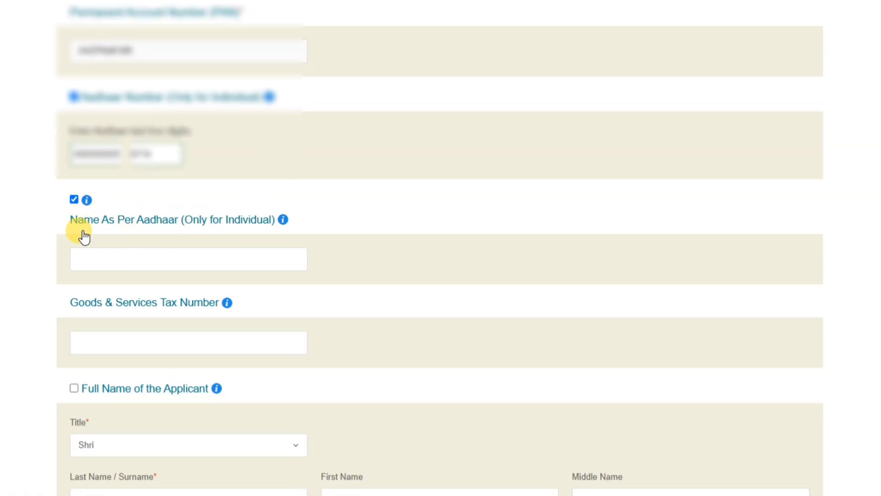
pyautogui.click(110, 259)
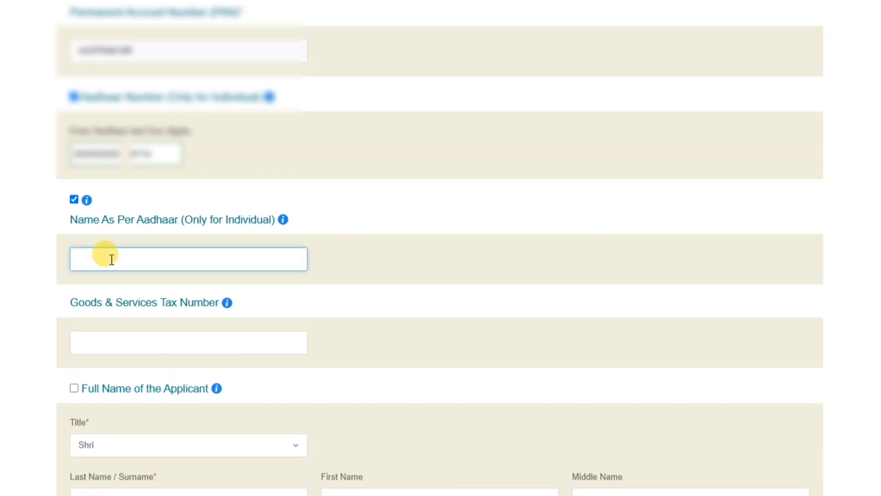
pyautogui.write('Ab')
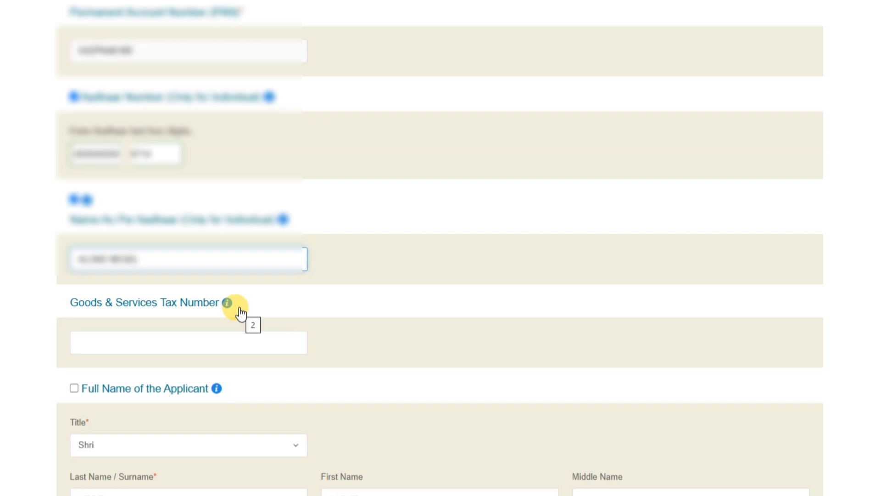
# Mark Full Name of the Applicant for correction and set gender to Male
pyautogui.scroll(-4, 232, 305)
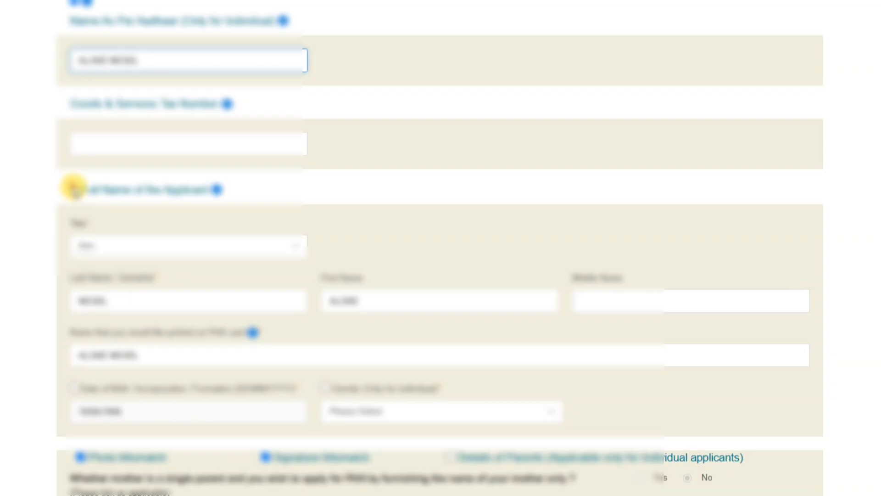
pyautogui.click(74, 189)
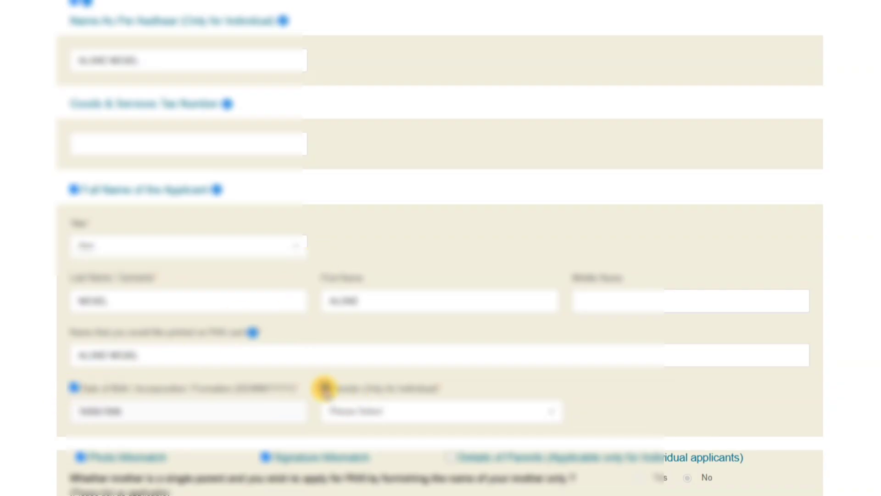
pyautogui.click(501, 414)
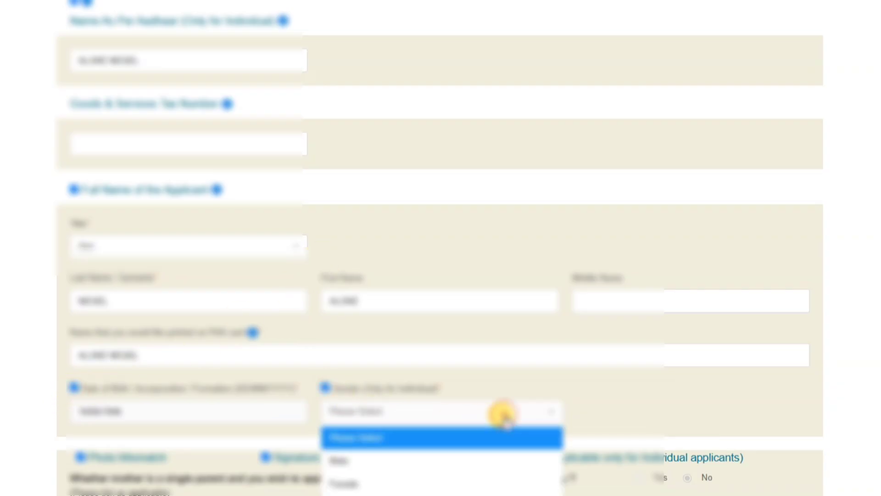
pyautogui.click(385, 460)
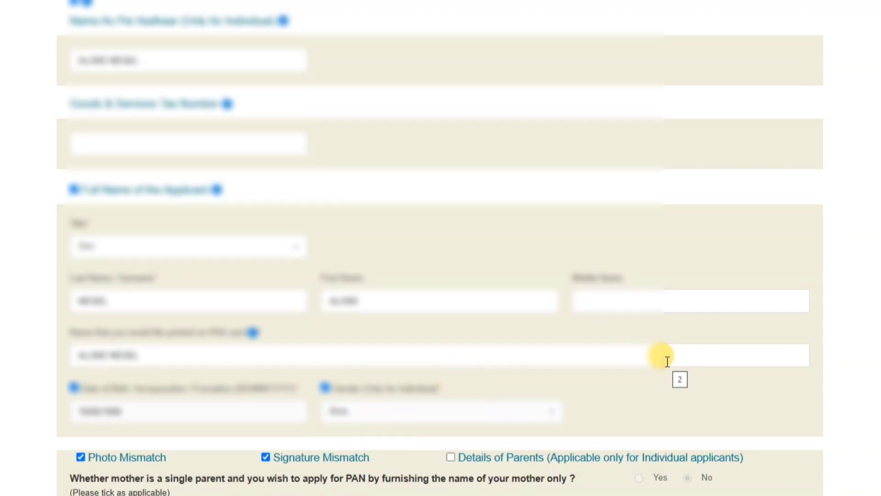
pyautogui.scroll(-3, 667, 361)
pyautogui.scroll(-4, 667, 366)
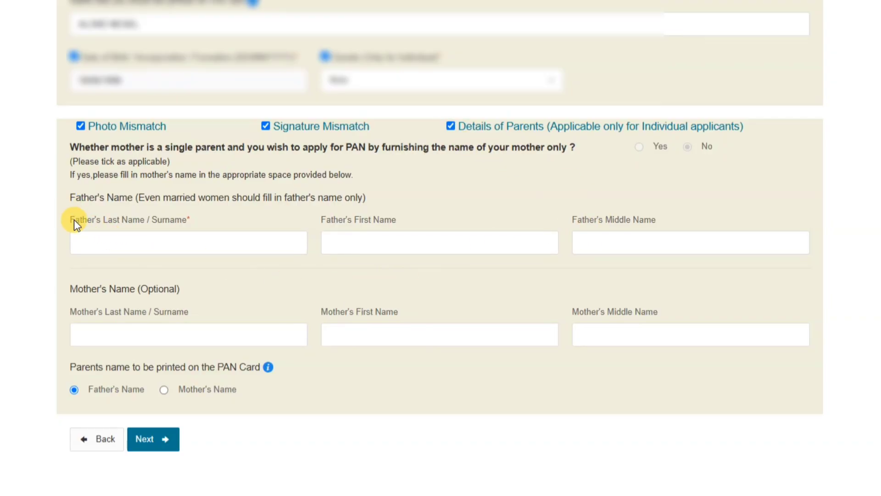
# Note the required father's surname and optional mother's name, then advance to Contact & other details
pyautogui.moveTo(73, 219); pyautogui.dragTo(161, 224)
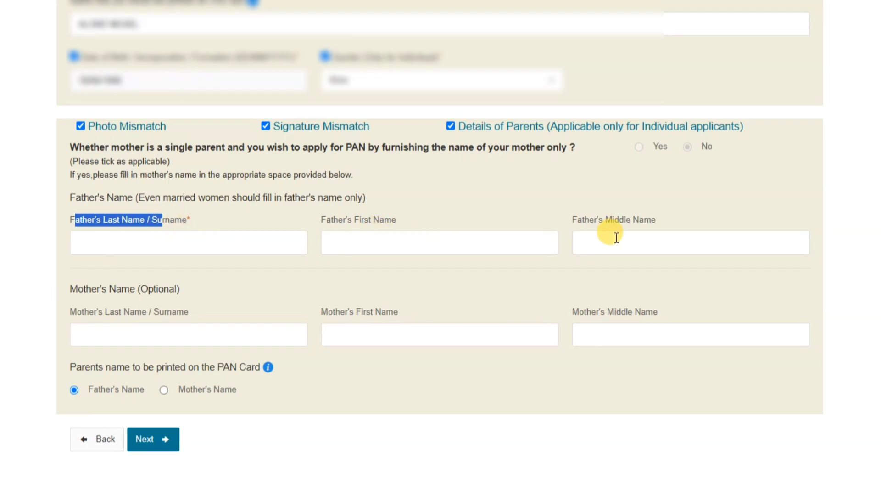
pyautogui.moveTo(71, 290); pyautogui.dragTo(176, 293)
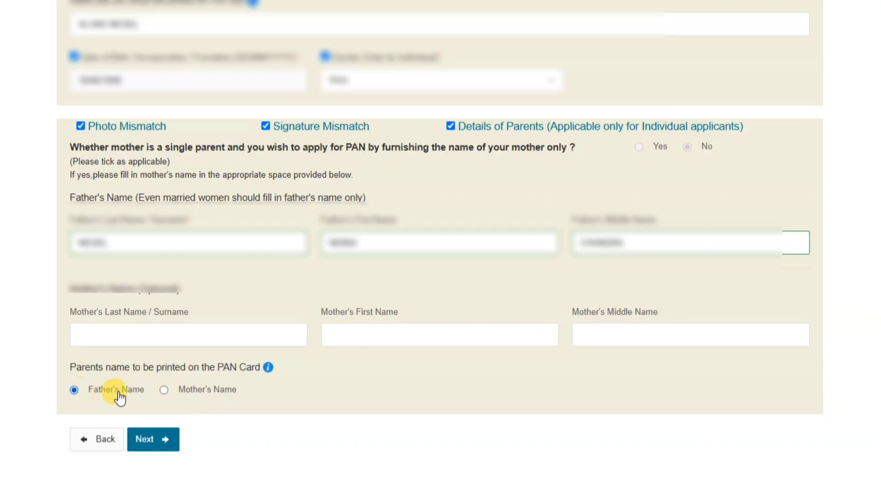
pyautogui.click(155, 443)
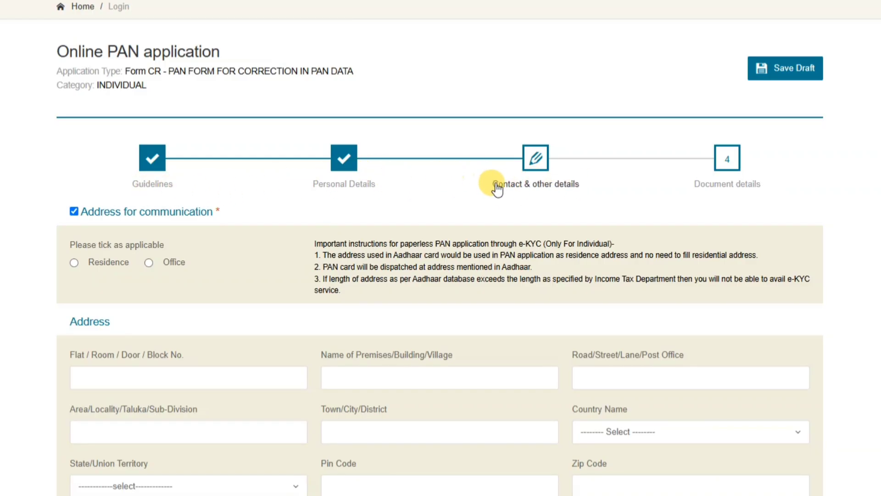
# Dismiss the alert, choose Residence as the communication address, and begin the flat/room number
pyautogui.click(549, 183)
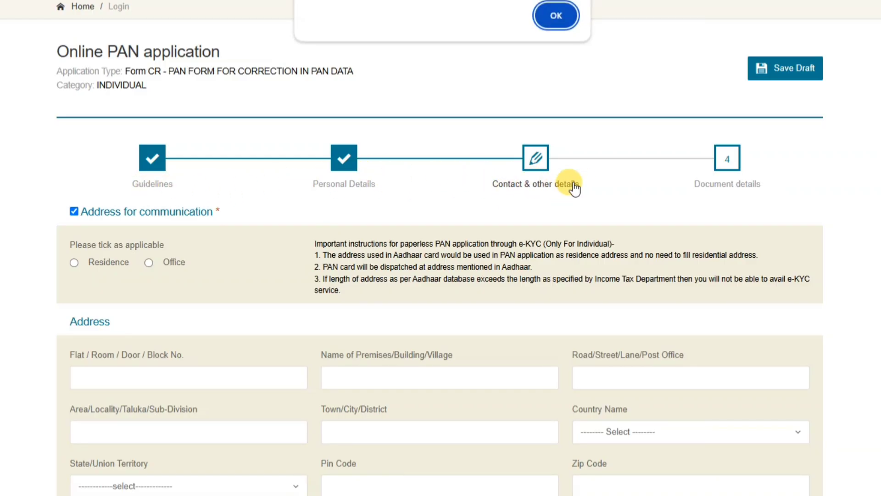
pyautogui.click(548, 18)
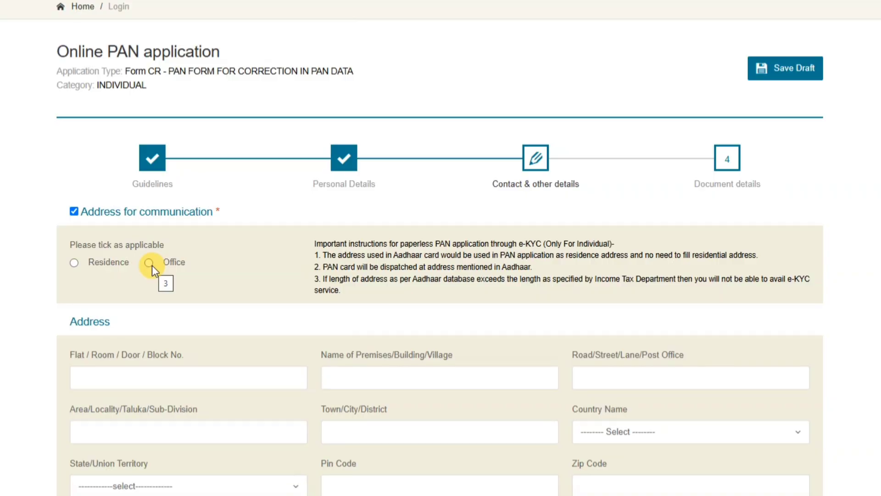
pyautogui.click(74, 262)
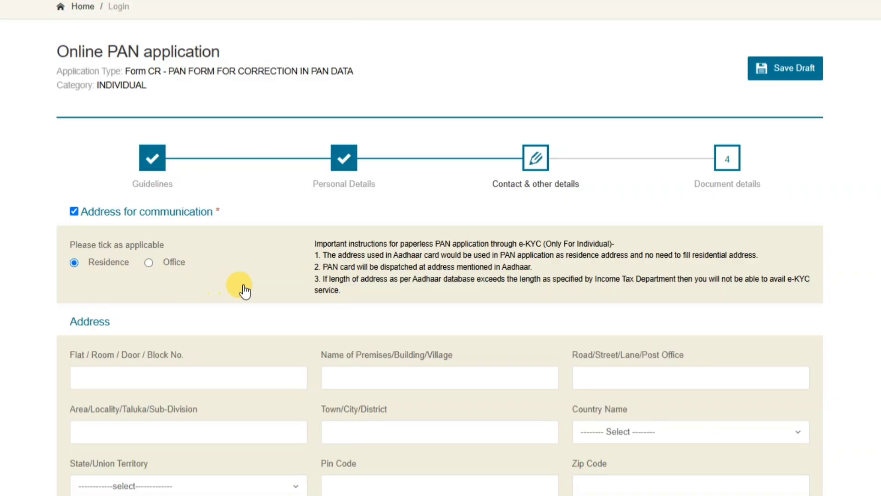
pyautogui.scroll(-1, 246, 285)
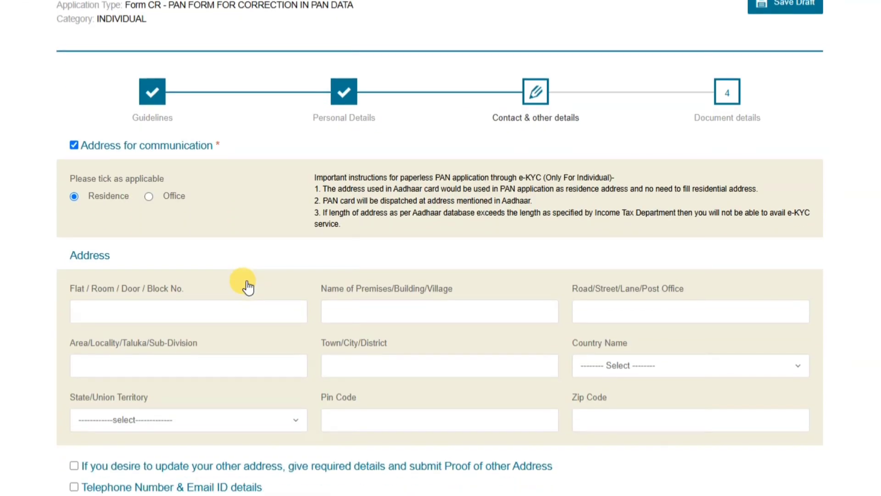
pyautogui.click(161, 311)
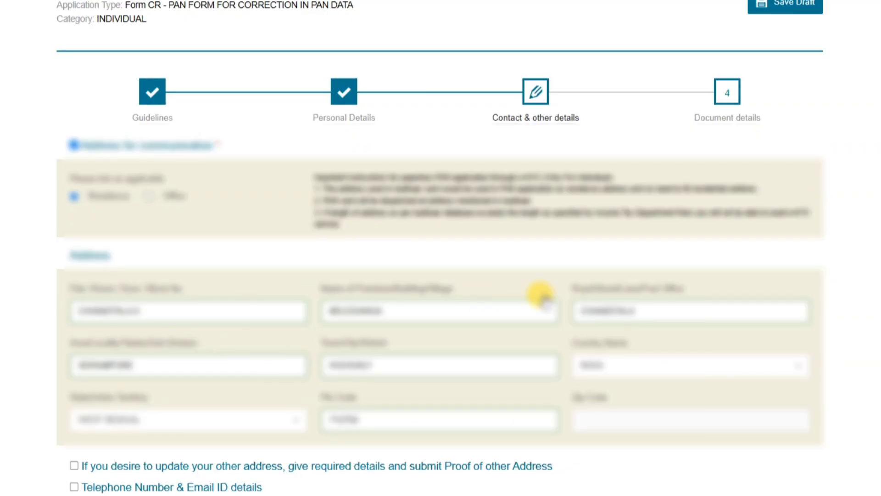
pyautogui.scroll(-4, 255, 362)
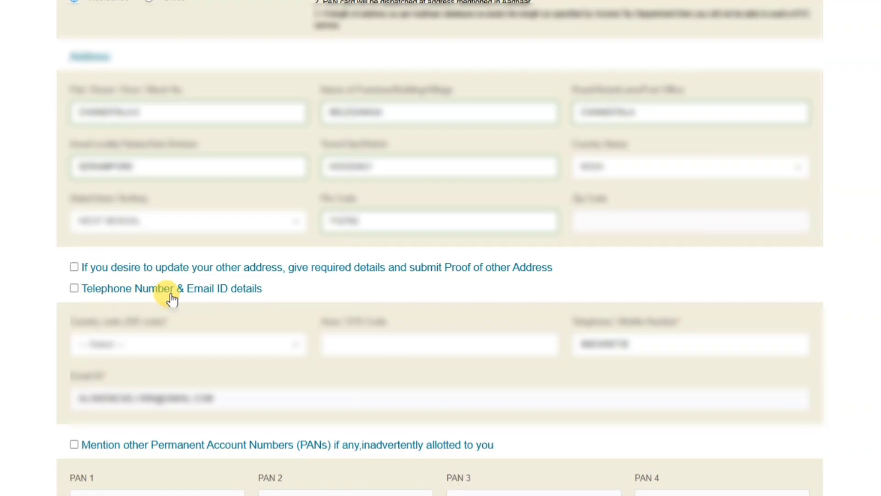
# Include telephone and email details with country code INDIA (91) beside the mobile number
pyautogui.click(75, 290)
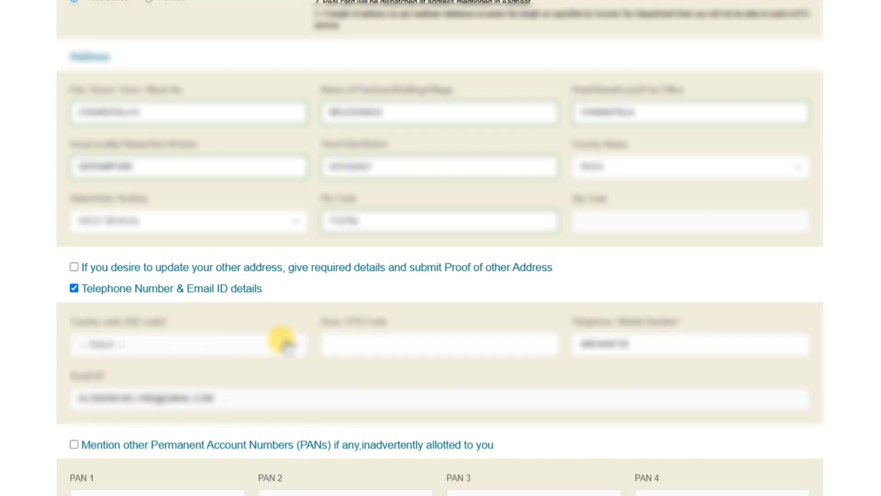
pyautogui.click(285, 345)
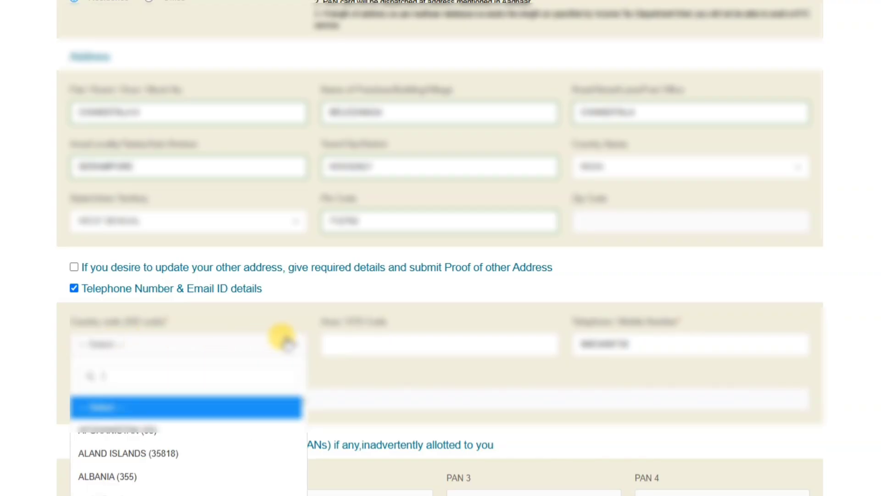
pyautogui.write('ind')
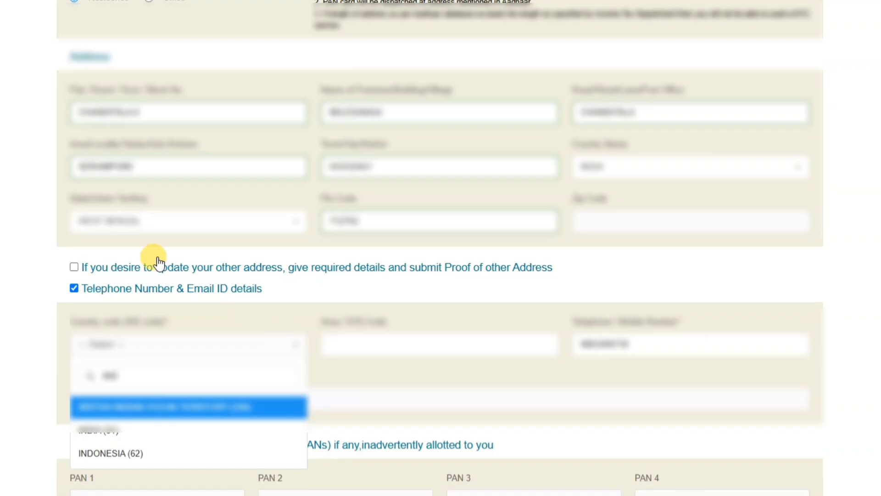
pyautogui.click(105, 431)
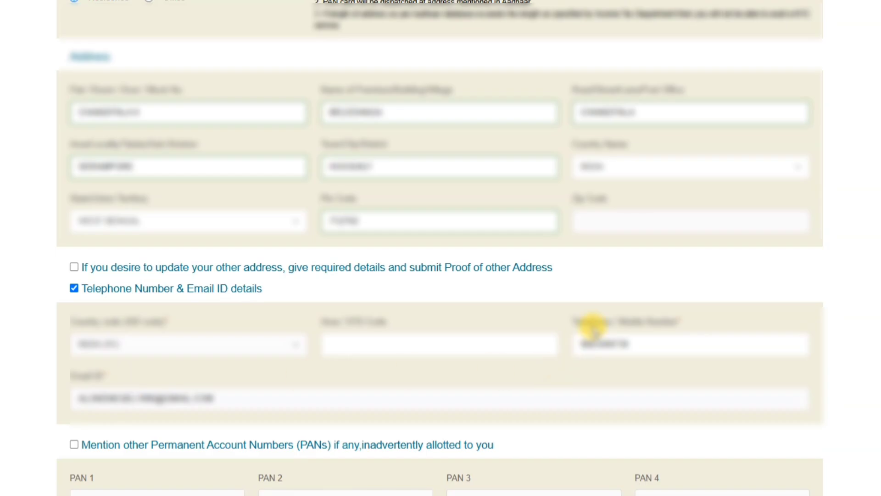
pyautogui.moveTo(577, 340); pyautogui.dragTo(622, 344)
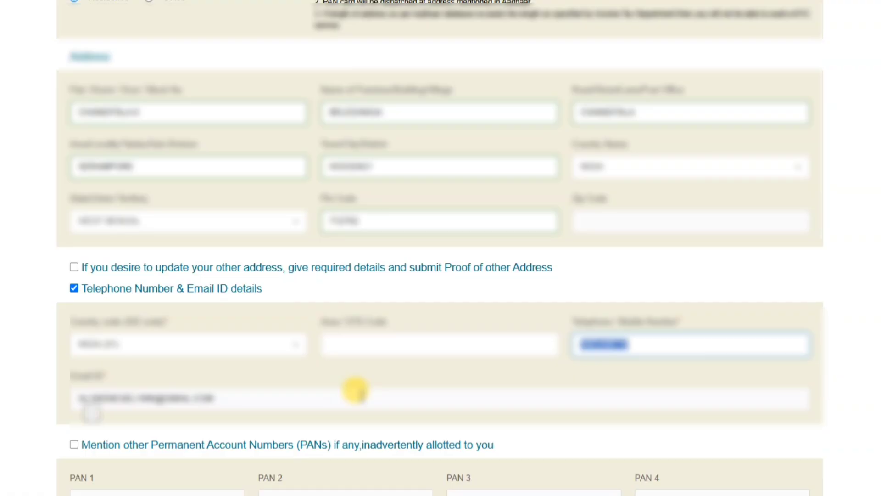
pyautogui.scroll(-3, 356, 390)
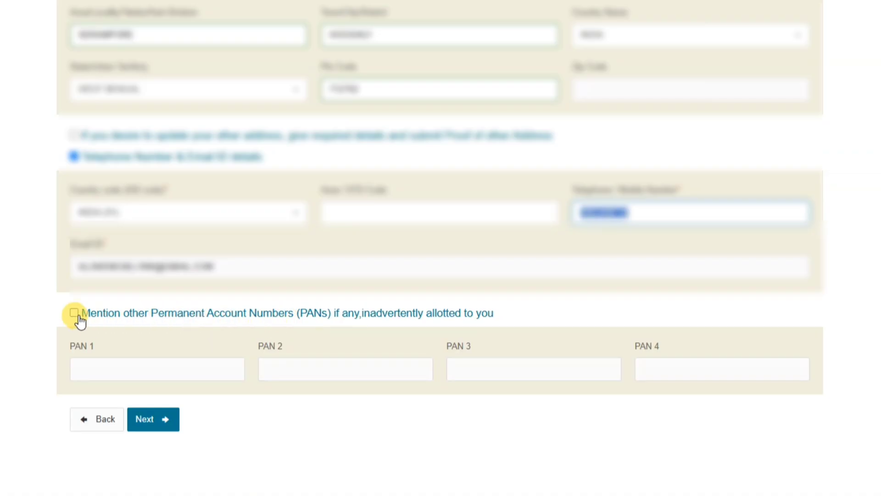
# Move to Document details and choose AADHAAR Card as proof of identity and address
pyautogui.click(165, 425)
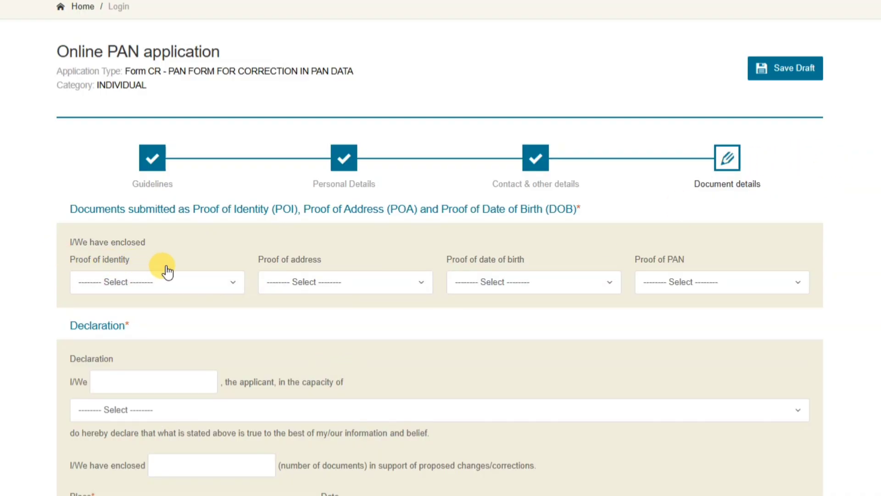
pyautogui.click(228, 289)
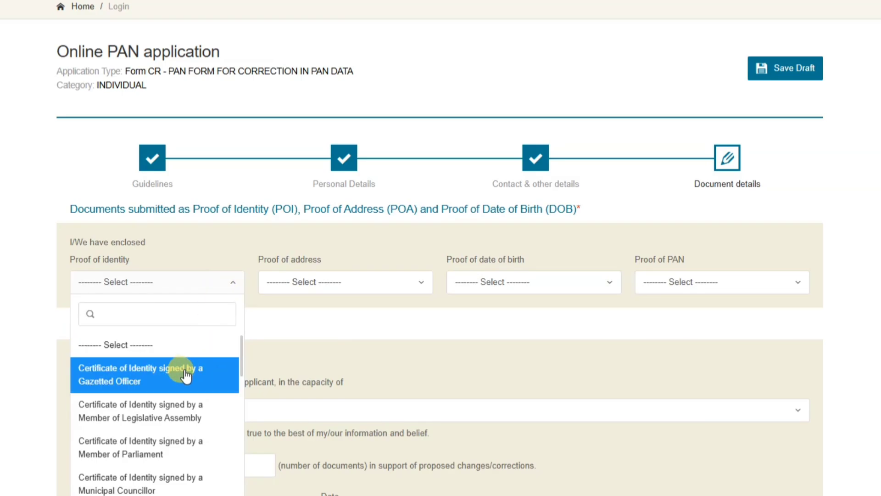
pyautogui.scroll(-3, 230, 370)
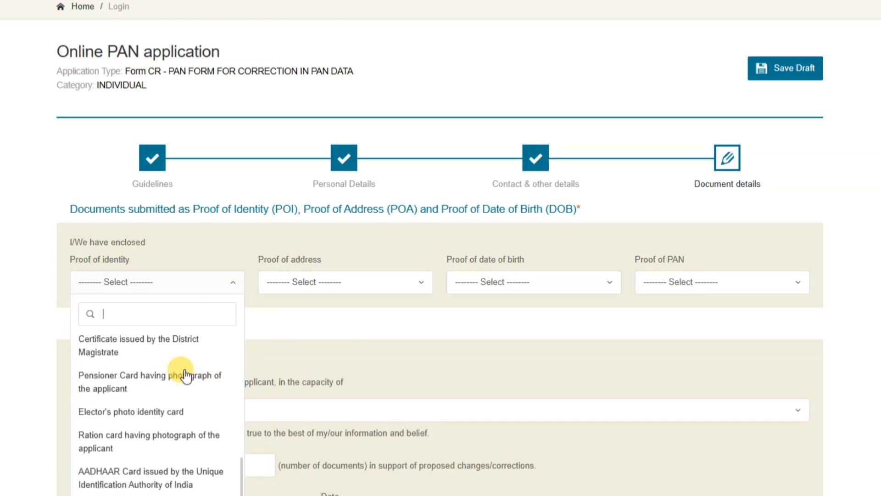
pyautogui.click(178, 482)
pyautogui.click(395, 284)
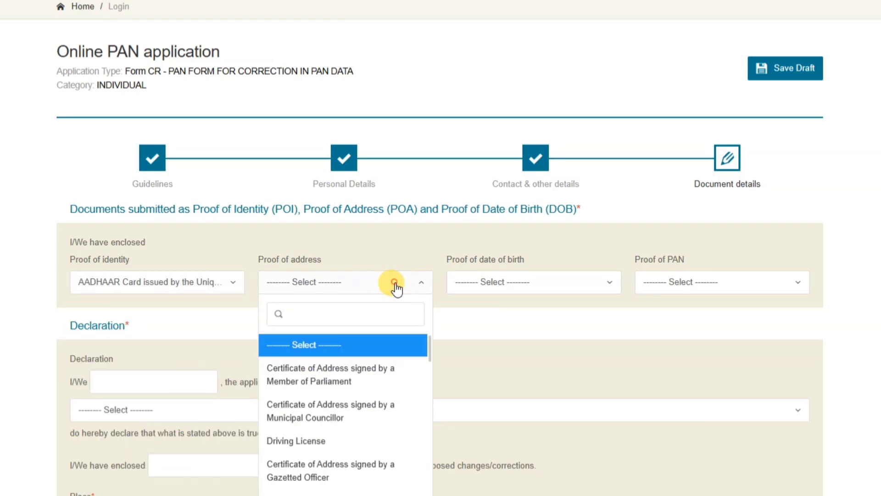
pyautogui.scroll(-5, 363, 394)
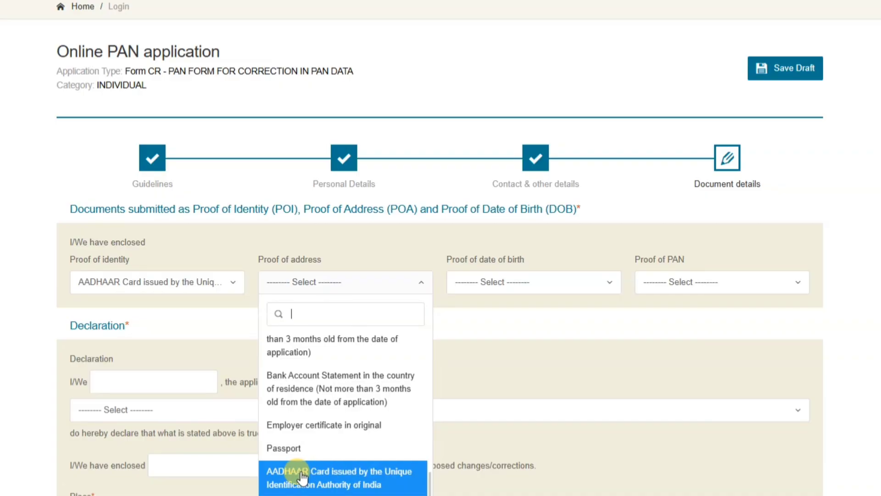
pyautogui.click(356, 480)
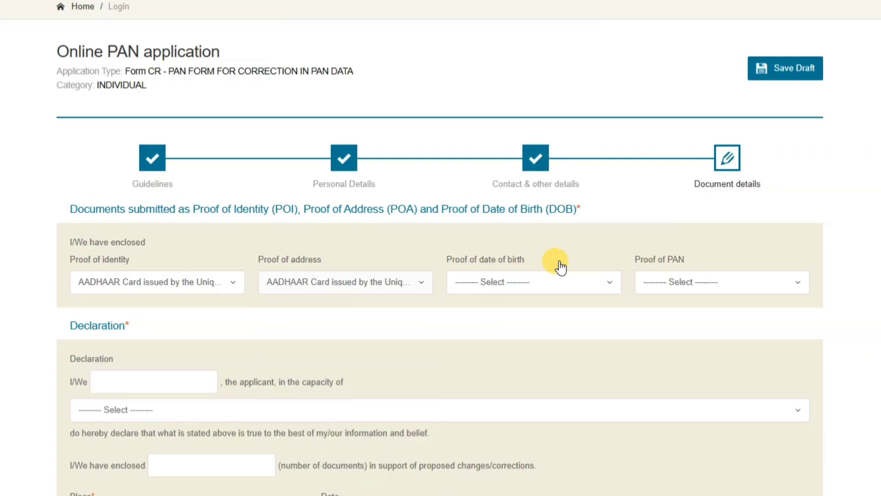
# Choose AADHAAR Card as proof of date of birth and Copy of Pan Card as proof of PAN
pyautogui.click(590, 282)
pyautogui.scroll(-2, 520, 404)
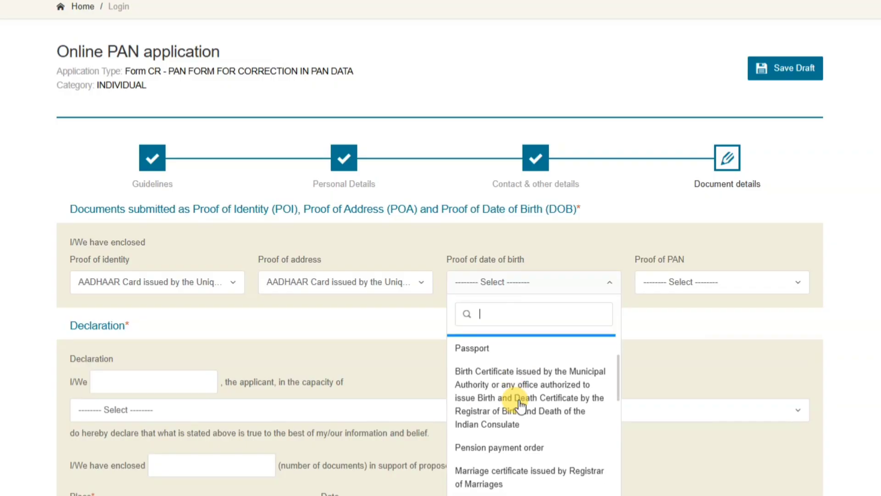
pyautogui.scroll(-3, 520, 404)
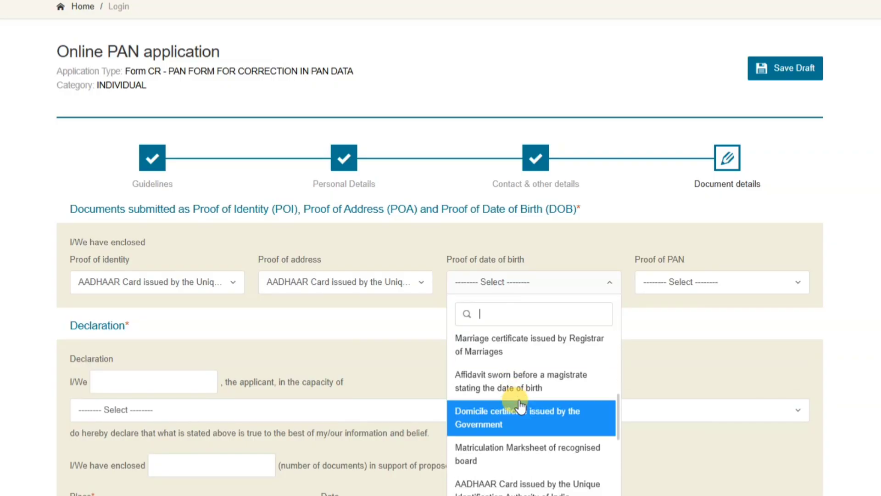
pyautogui.scroll(-2, 520, 405)
pyautogui.click(516, 423)
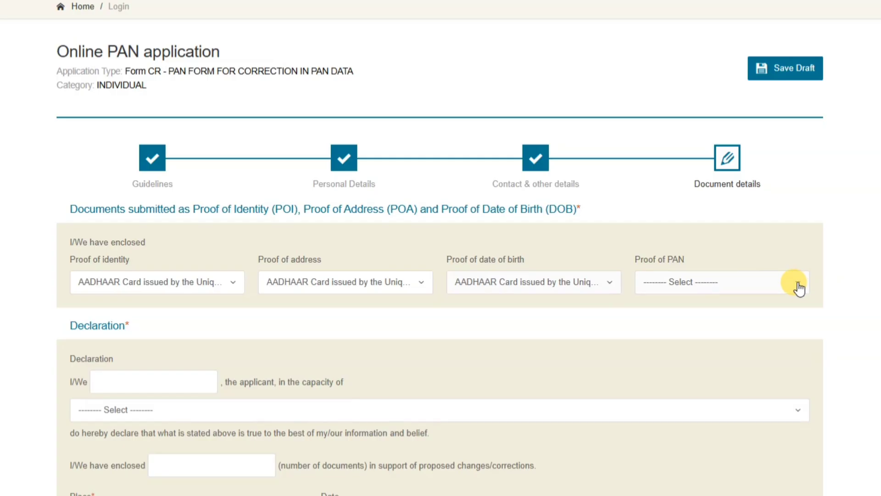
pyautogui.click(799, 288)
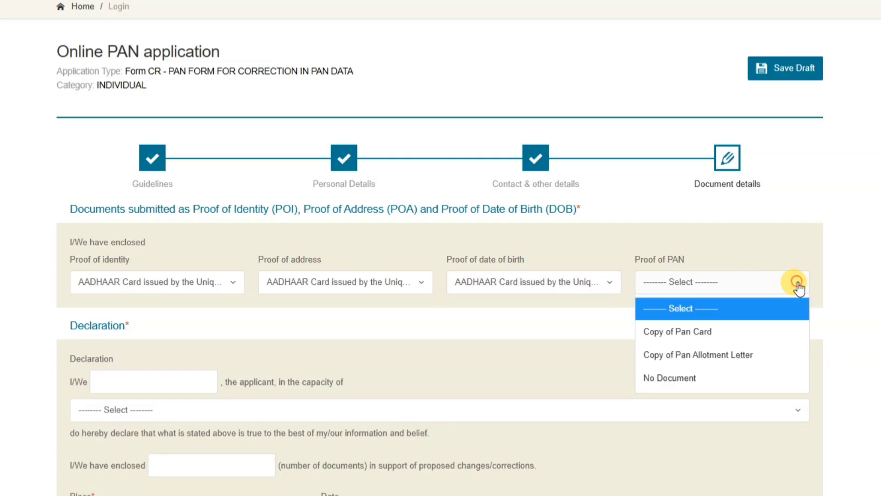
pyautogui.click(680, 333)
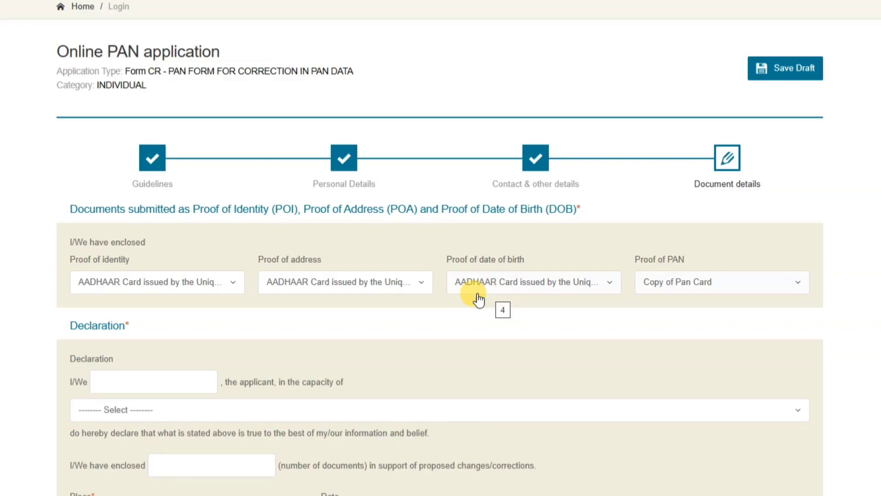
# Fill the declaration: capacity Himself/Herself, 2 documents enclosed, place CHANDITALA
pyautogui.scroll(-3, 477, 299)
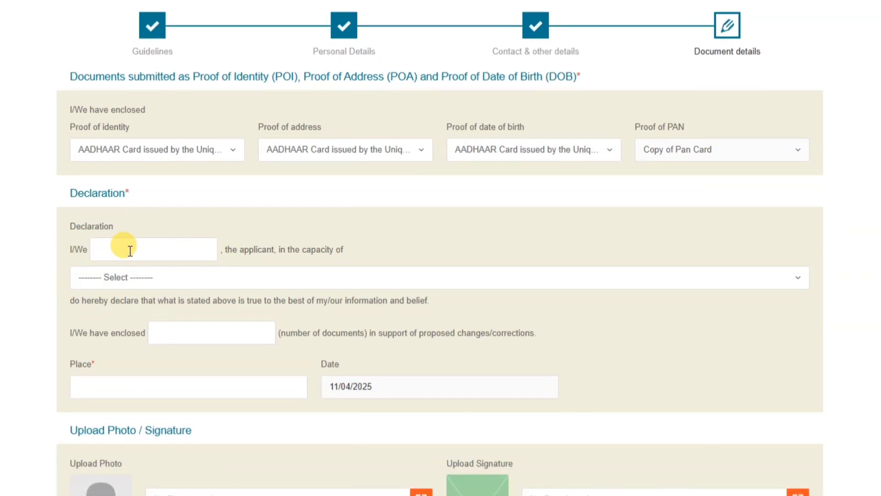
pyautogui.click(161, 281)
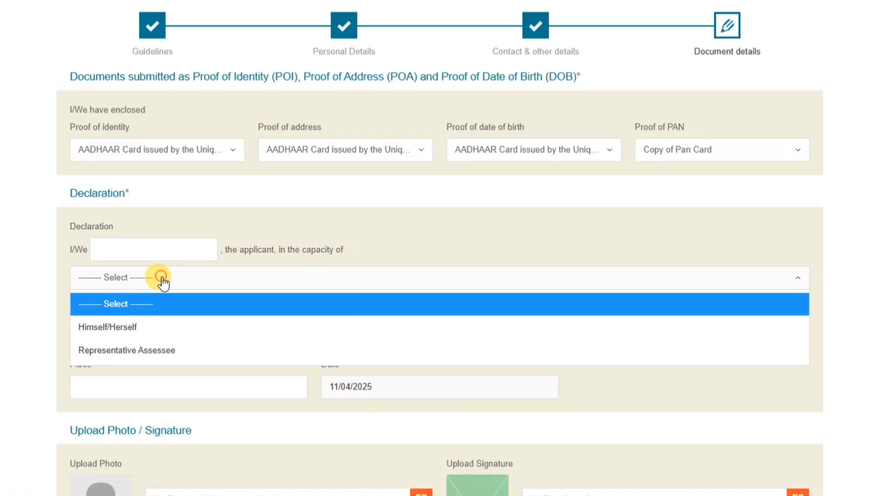
pyautogui.click(155, 328)
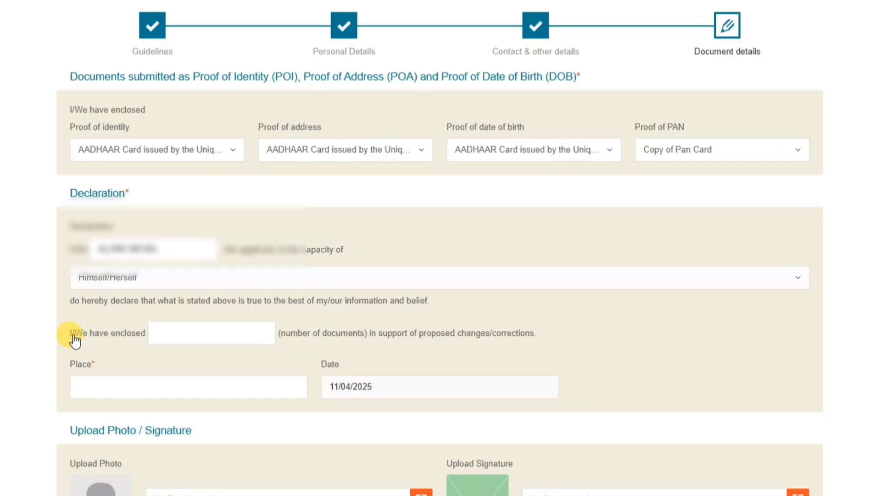
pyautogui.click(180, 329)
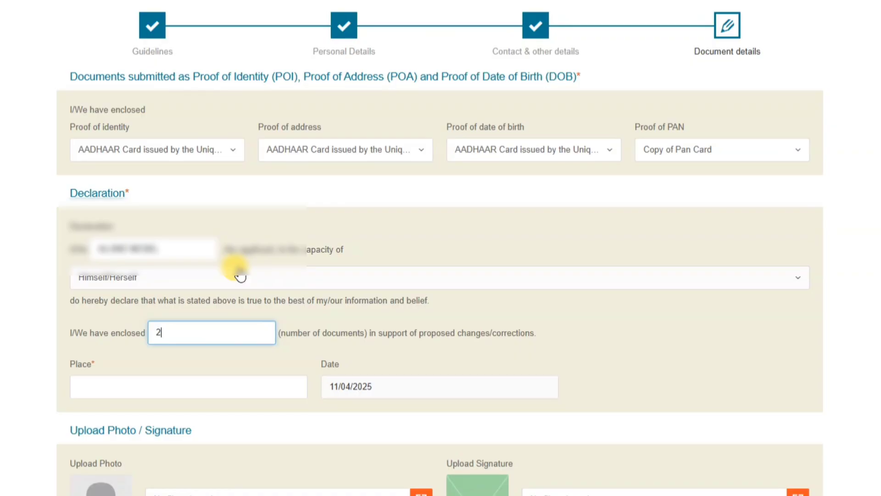
pyautogui.click(114, 387)
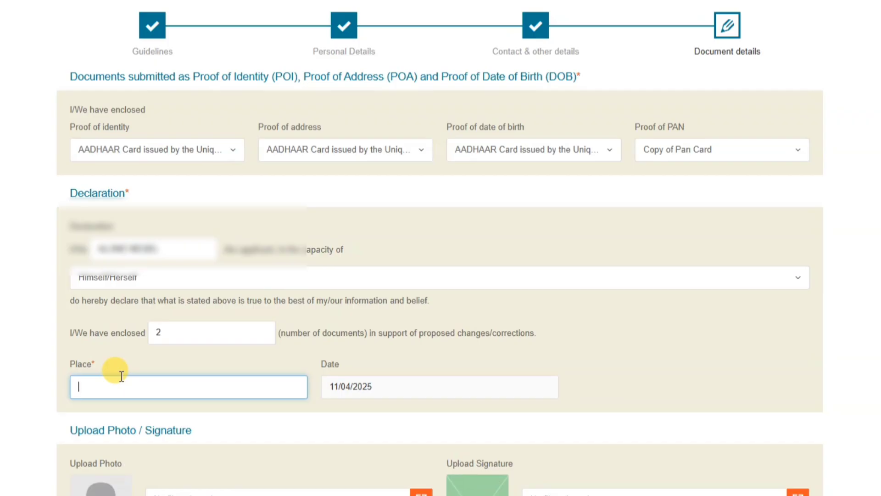
pyautogui.write('CHANDITALA')
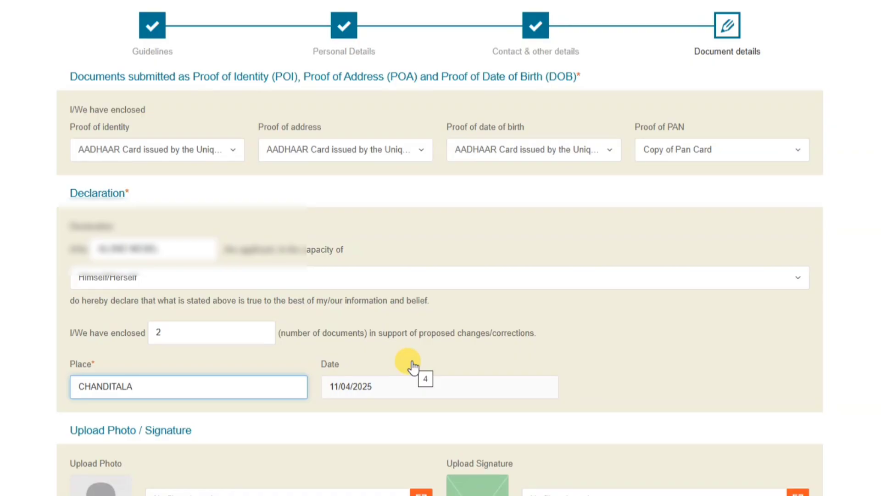
pyautogui.scroll(-5, 412, 366)
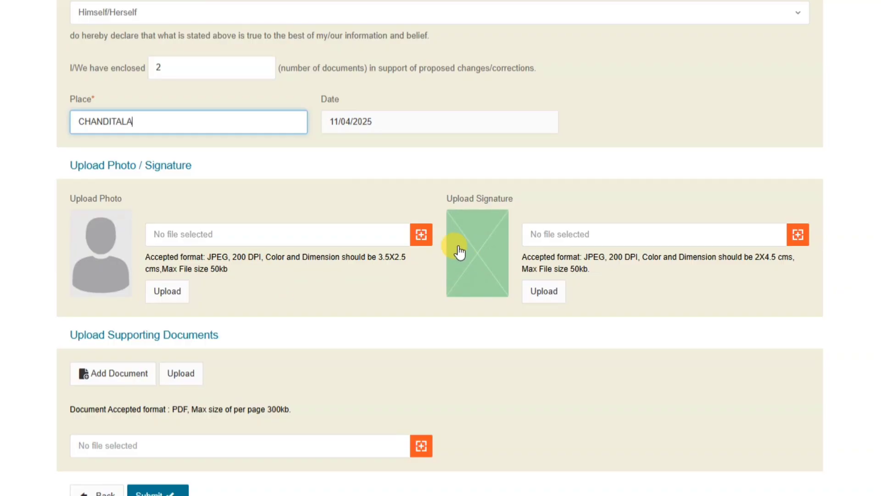
# Choose and upload the applicant's photo file
pyautogui.click(423, 236)
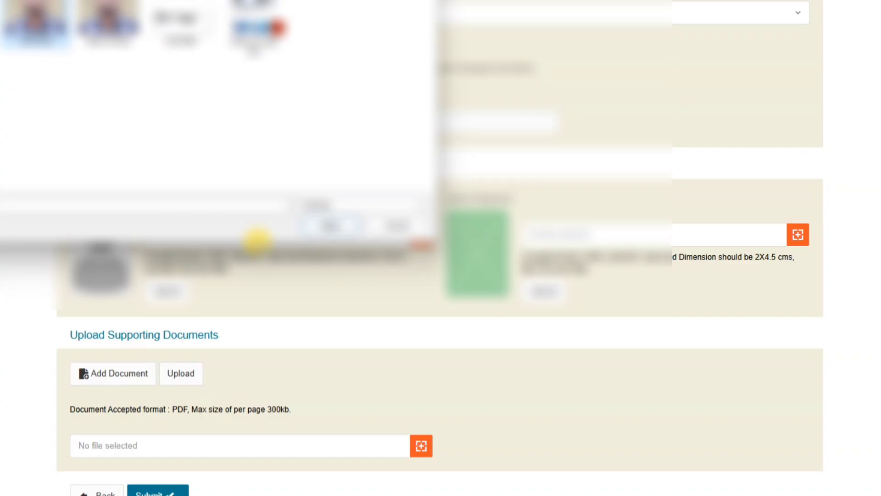
pyautogui.click(331, 225)
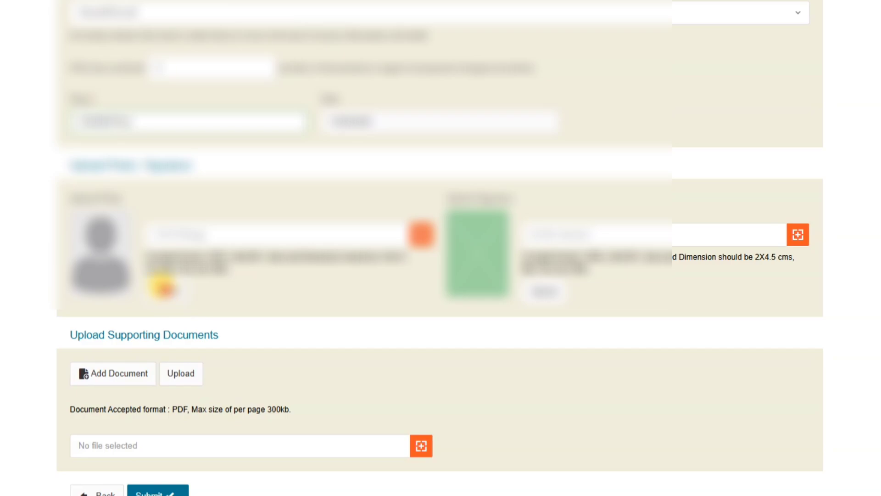
pyautogui.click(165, 289)
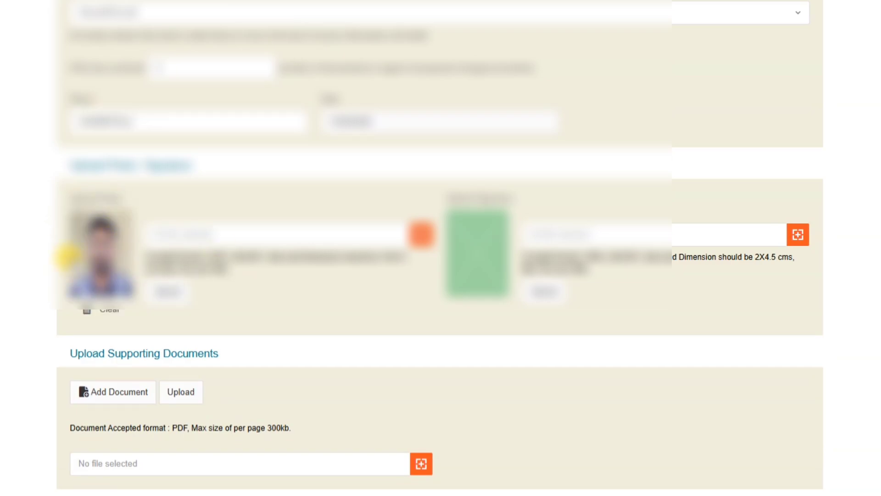
# Choose and upload the applicant's signature image
pyautogui.click(798, 235)
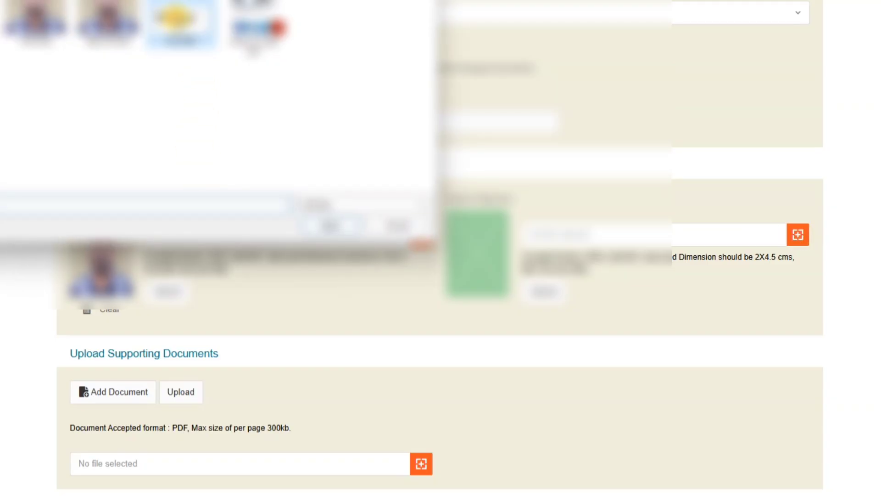
pyautogui.click(322, 224)
pyautogui.click(543, 292)
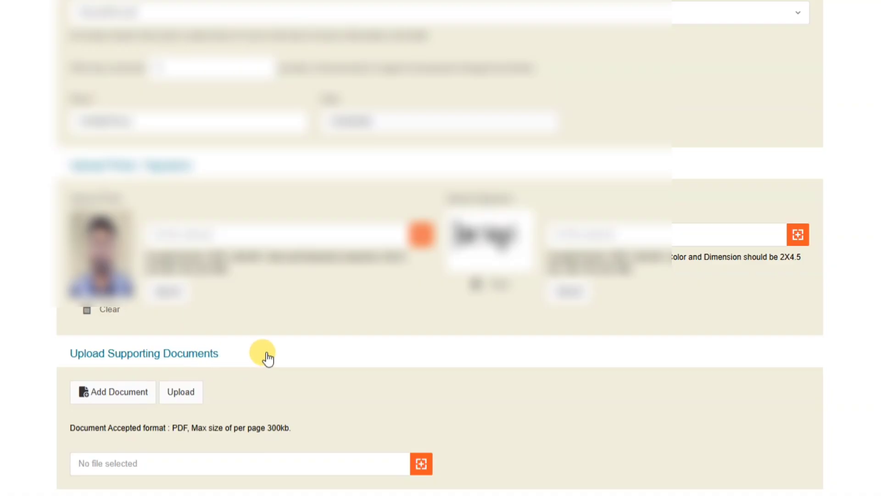
pyautogui.scroll(-2, 268, 358)
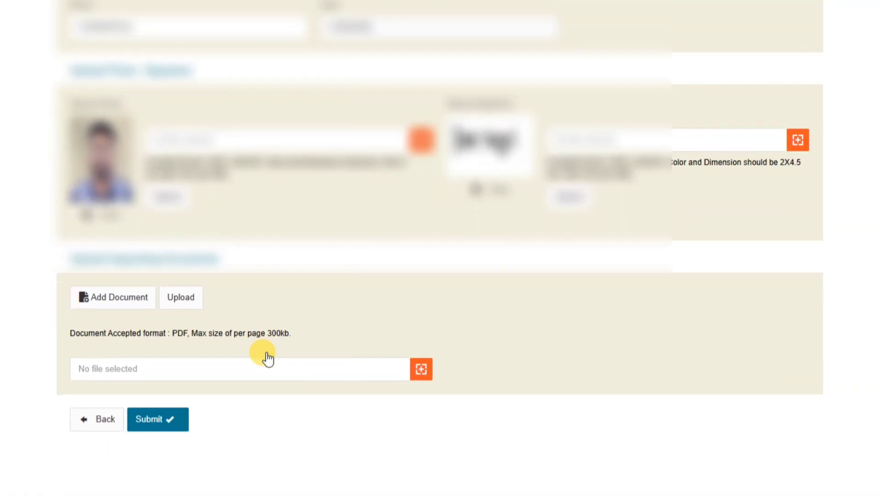
# Upload EAadhaarC.pdf as the first supporting document
pyautogui.click(421, 370)
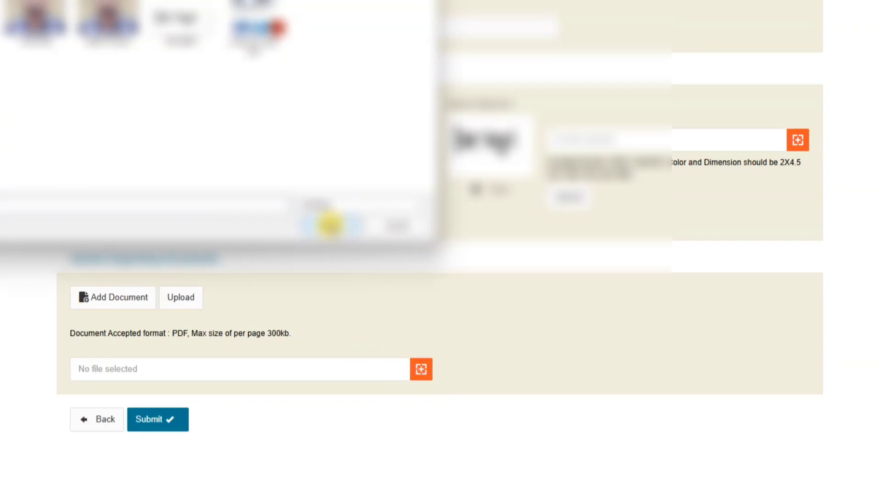
pyautogui.click(330, 224)
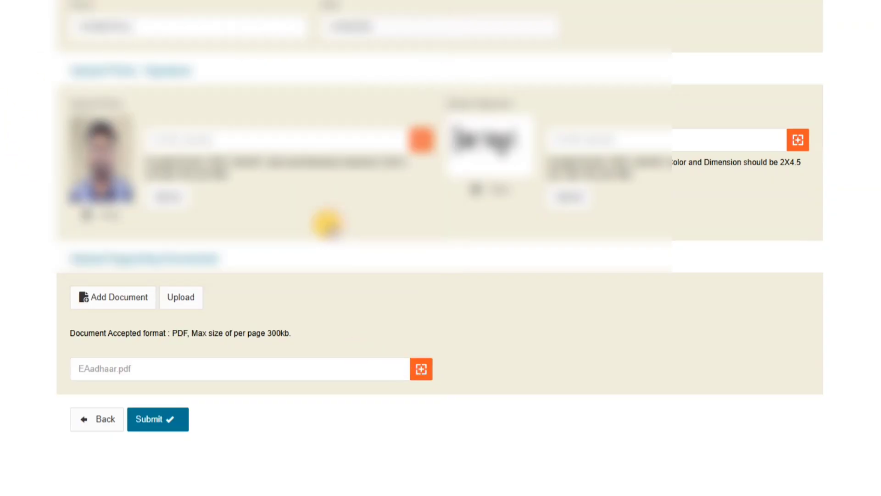
pyautogui.click(182, 297)
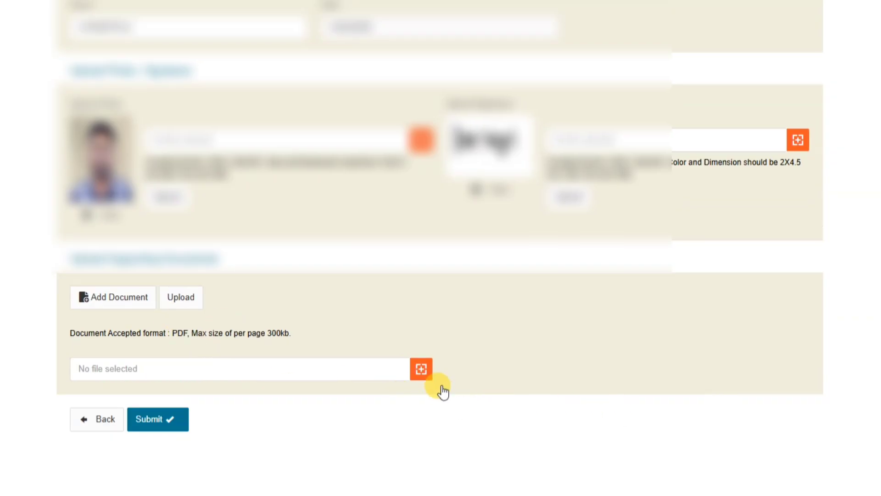
pyautogui.click(419, 370)
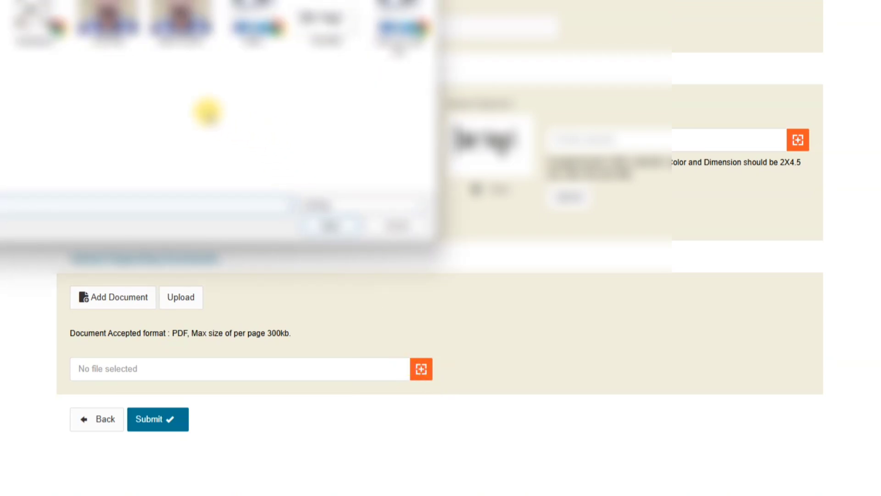
pyautogui.click(57, 34)
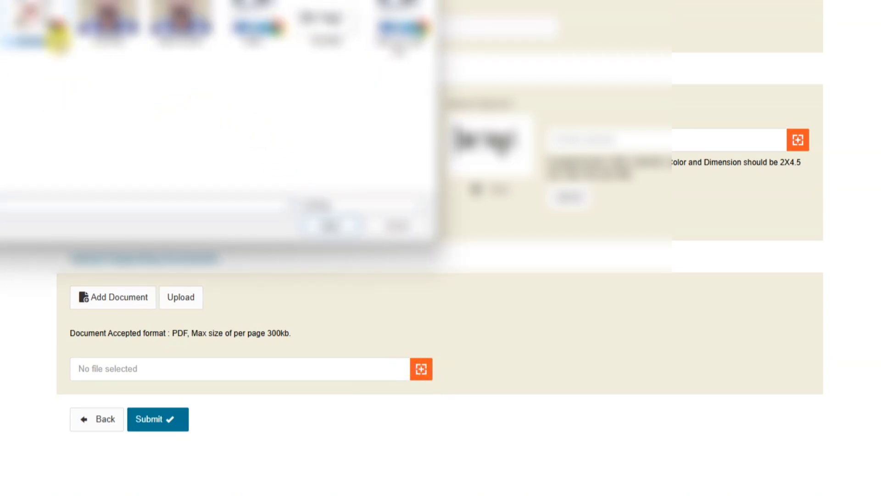
pyautogui.click(324, 227)
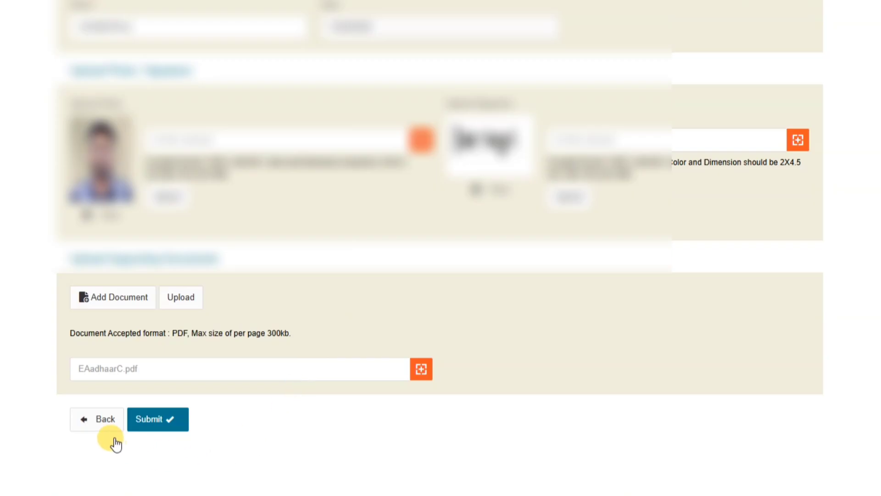
pyautogui.click(175, 296)
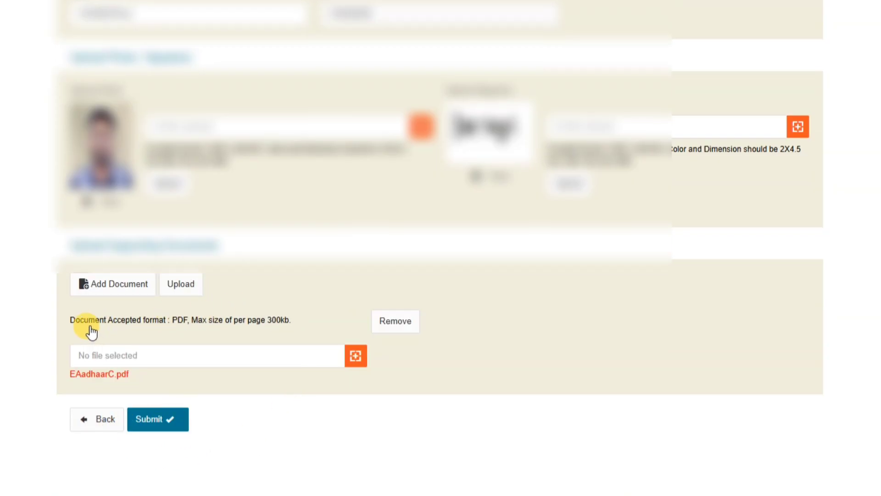
# Add a second document slot and upload PANC.pdf into it
pyautogui.click(98, 289)
pyautogui.click(421, 442)
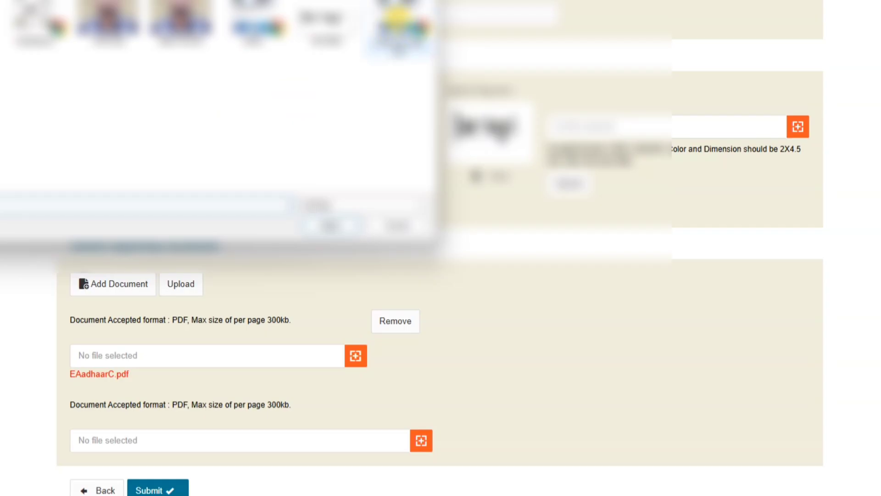
pyautogui.click(398, 27)
pyautogui.click(333, 224)
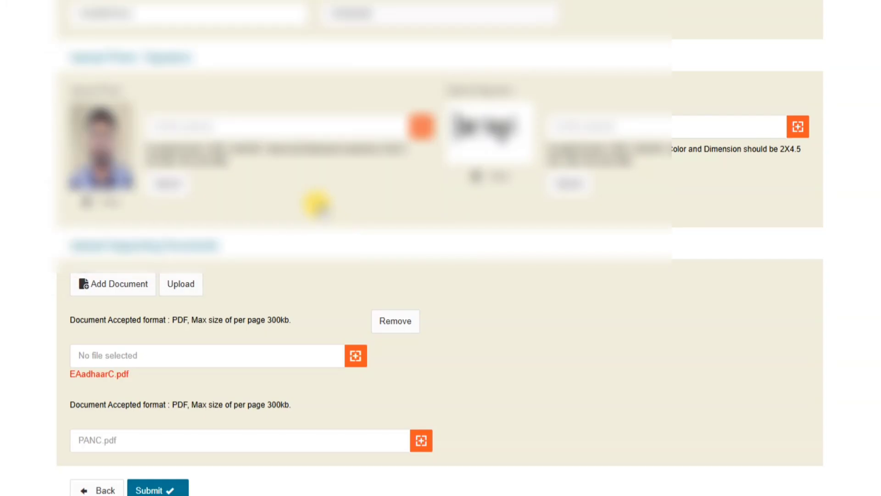
pyautogui.click(183, 286)
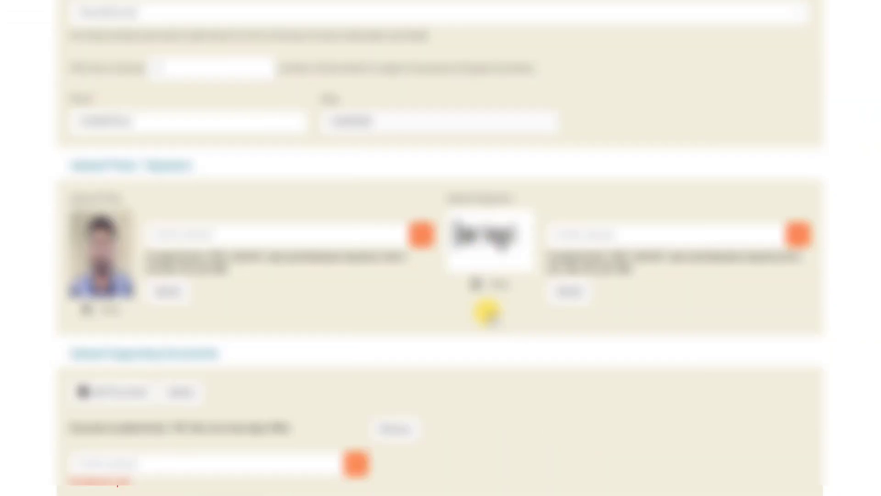
# Submit the PAN correction form with both supporting PDFs attached
pyautogui.scroll(-4, 486, 312)
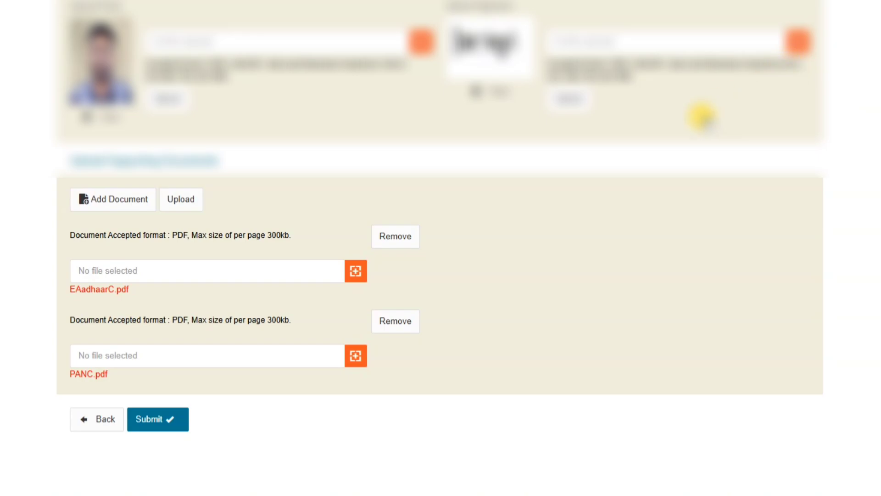
pyautogui.click(153, 422)
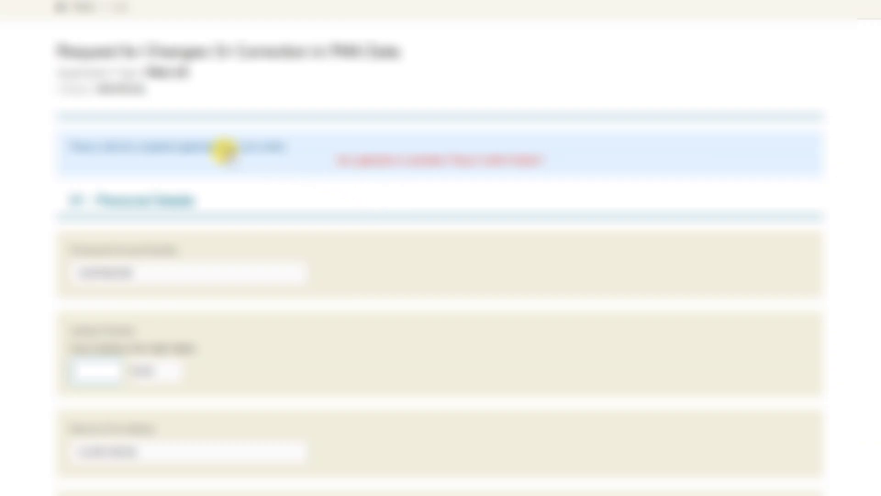
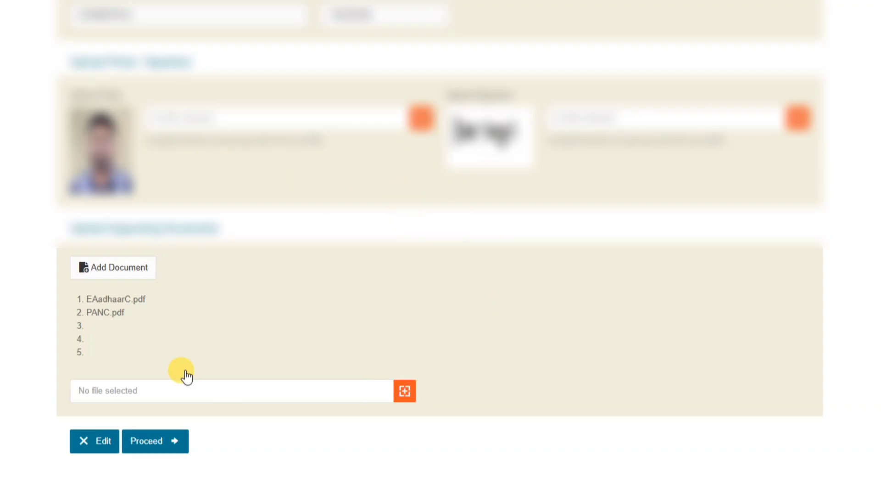
# Proceed with EAadhaarC.pdf and PANC.pdf attached to the Mode of payment page
pyautogui.click(151, 447)
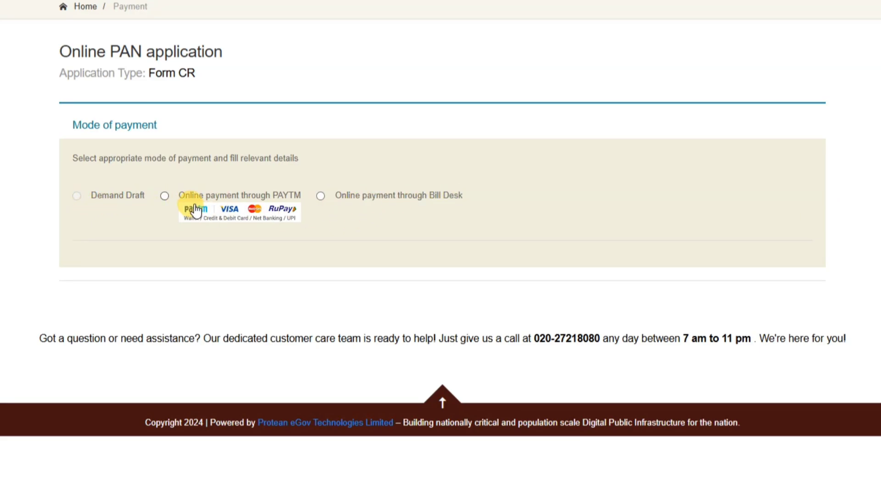
# Choose Online payment through PAYTM, accept the terms of service and proceed to payment
pyautogui.click(164, 196)
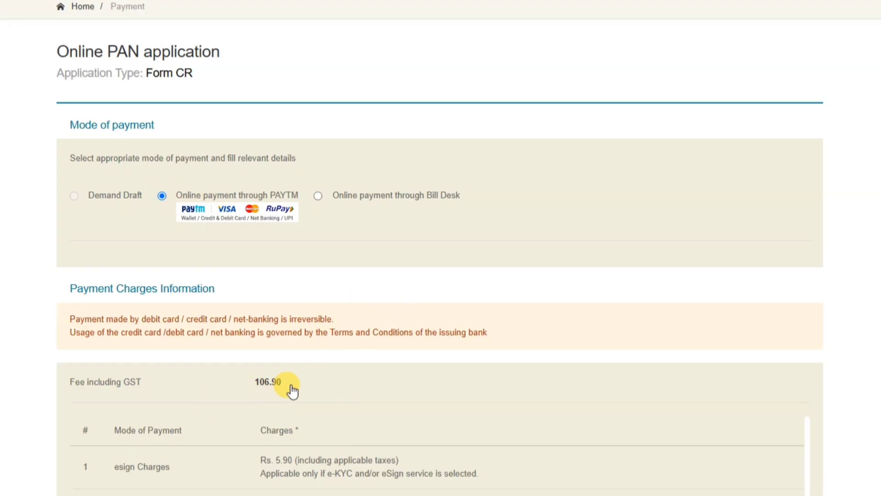
pyautogui.scroll(-4, 317, 383)
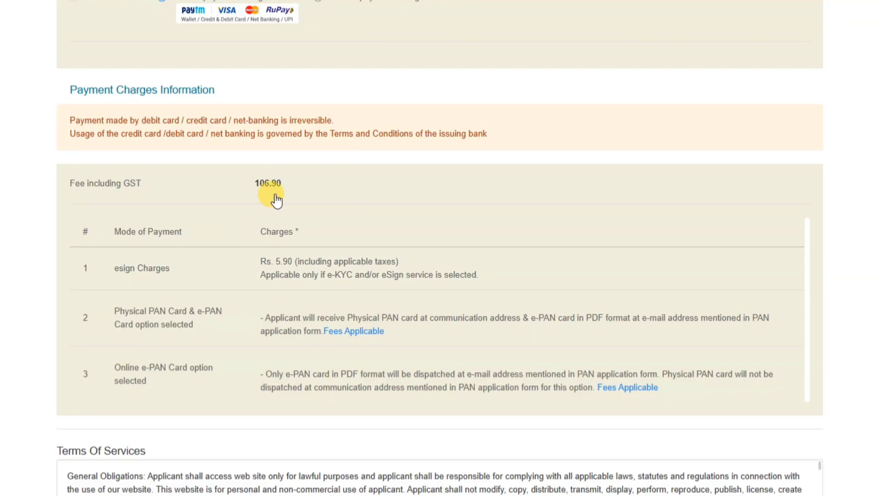
pyautogui.scroll(-1, 473, 291)
pyautogui.scroll(-1, 476, 294)
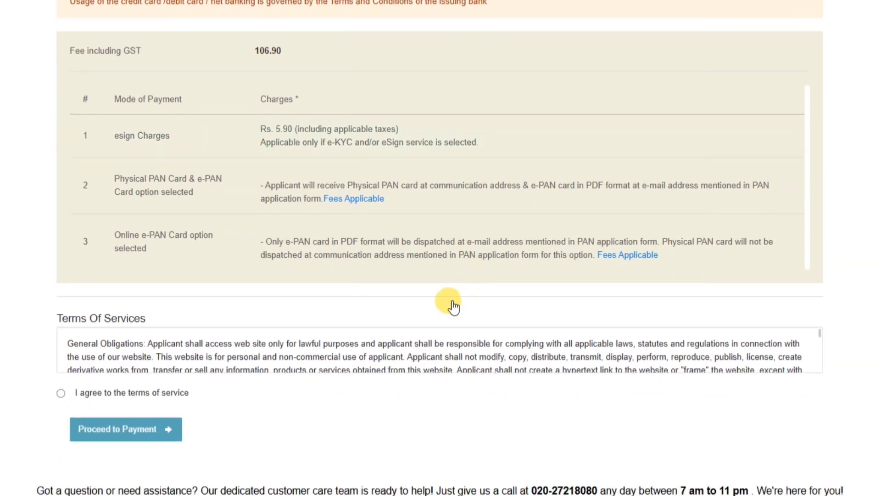
pyautogui.click(61, 393)
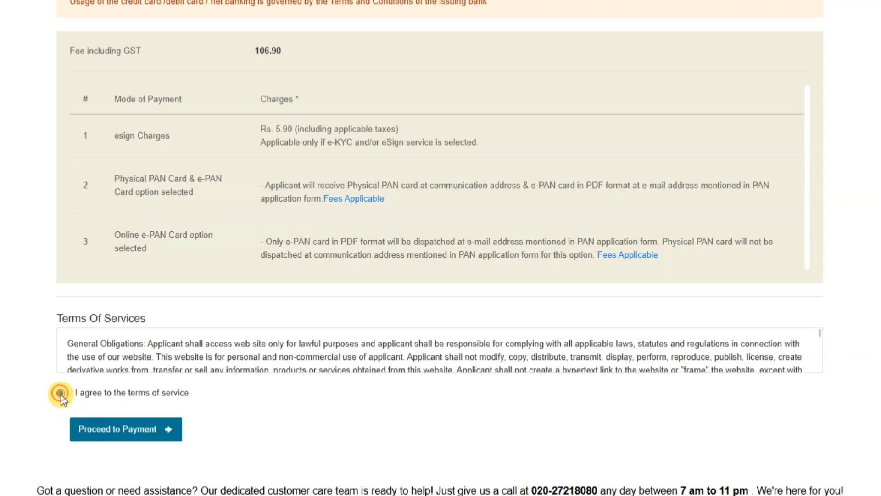
pyautogui.click(143, 432)
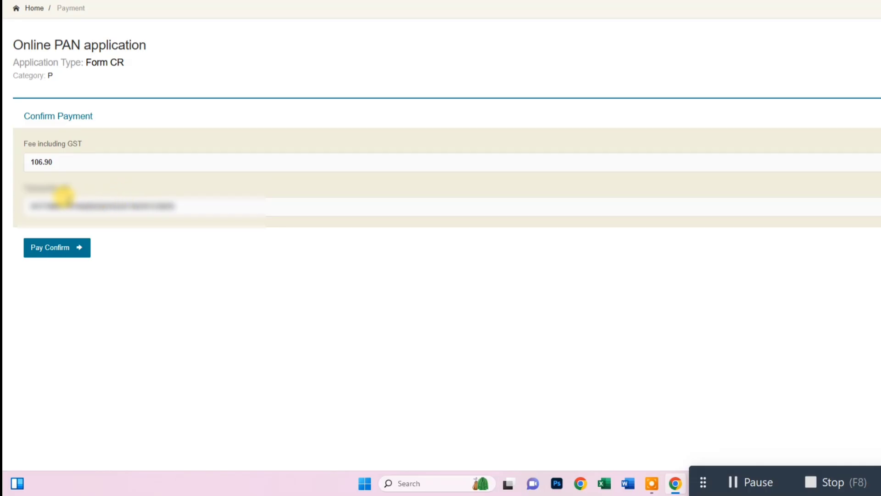
# Confirm the 106.90 fee and pay it with a Paytm payment method
pyautogui.click(52, 249)
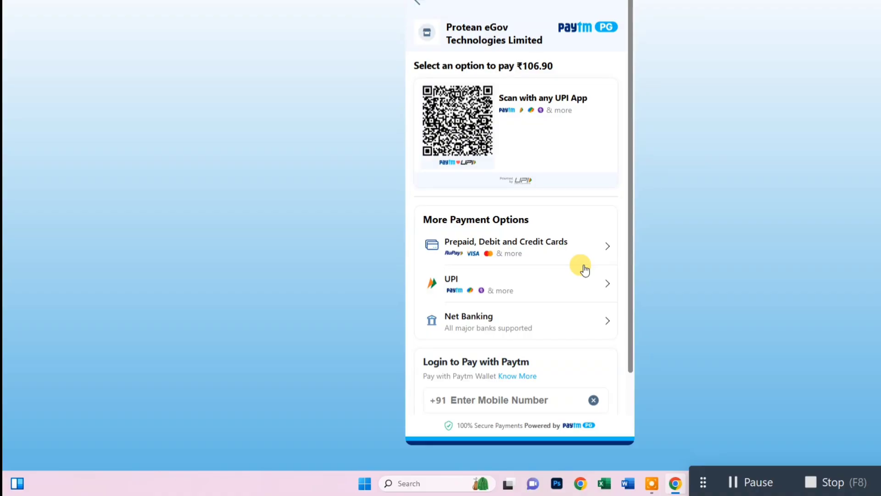
pyautogui.click(585, 269)
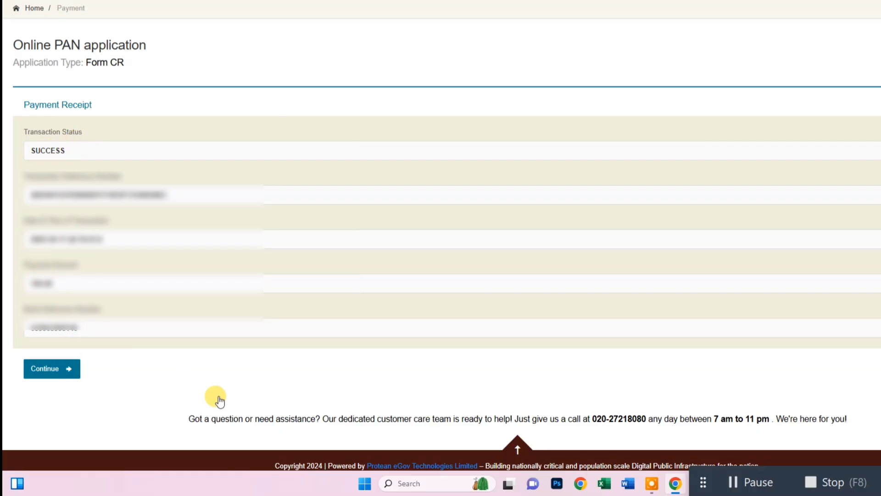
# Continue from the payment receipt and tick the Aadhaar e-KYC consent checkbox
pyautogui.click(52, 368)
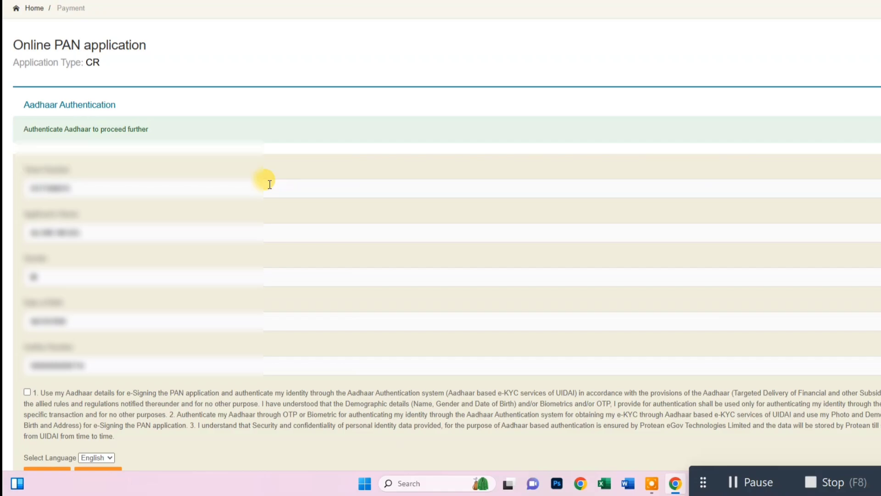
pyautogui.scroll(-3, 269, 183)
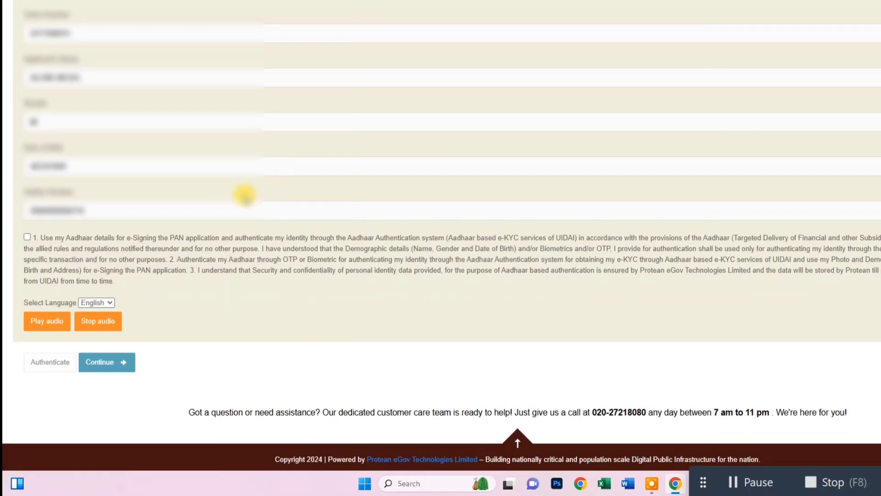
pyautogui.click(27, 238)
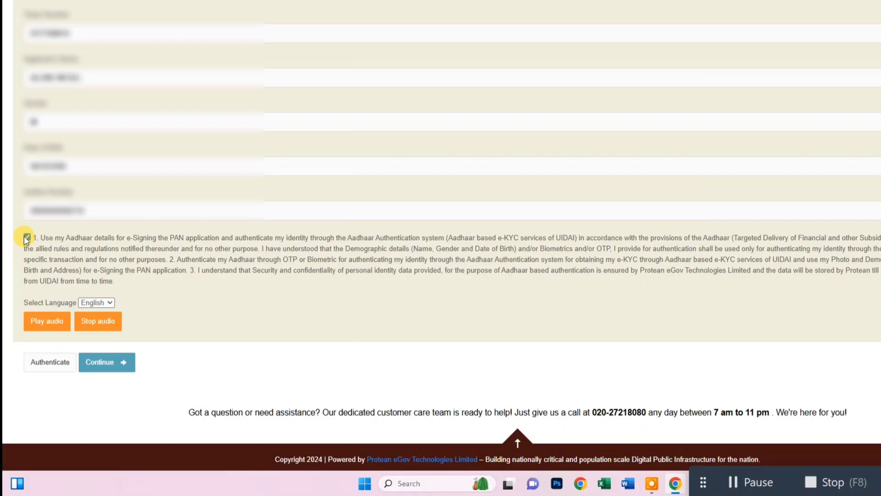
# Authenticate the Aadhaar by generating an OTP and submitting the received code
pyautogui.click(45, 365)
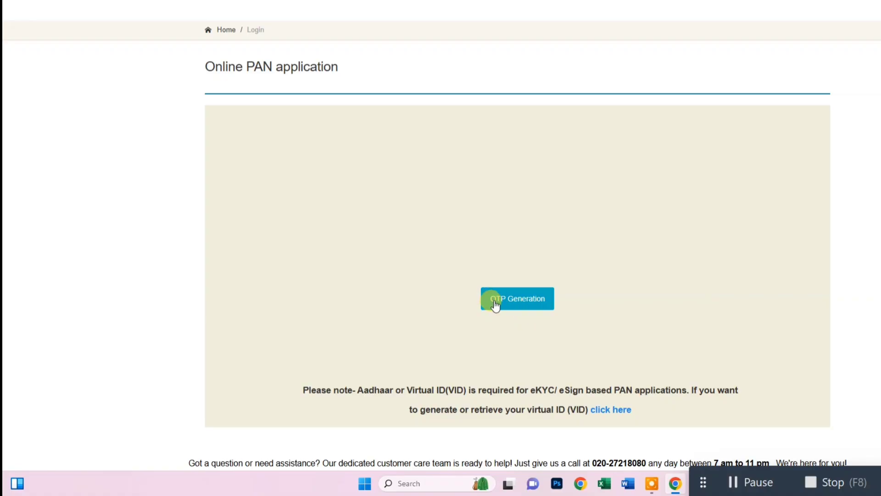
pyautogui.click(524, 300)
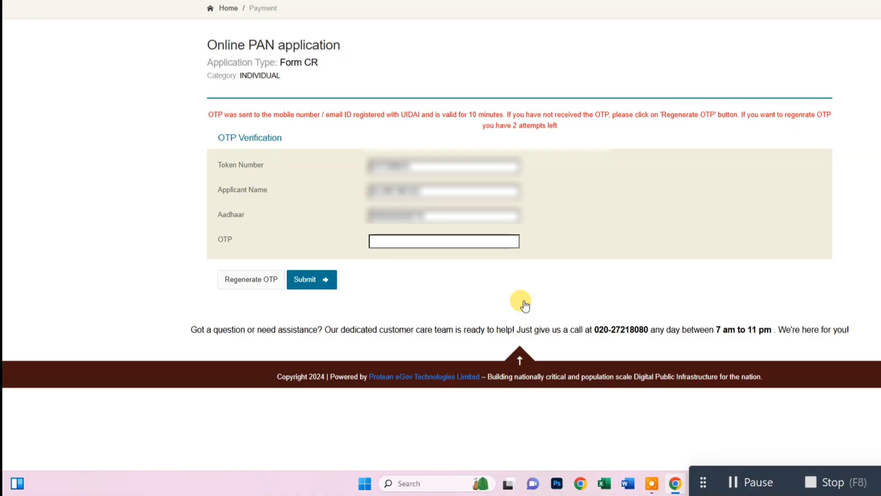
pyautogui.click(379, 240)
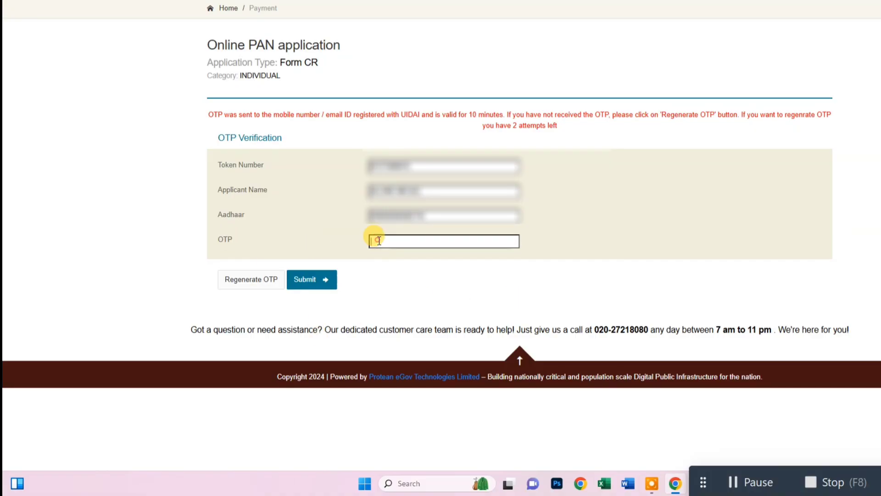
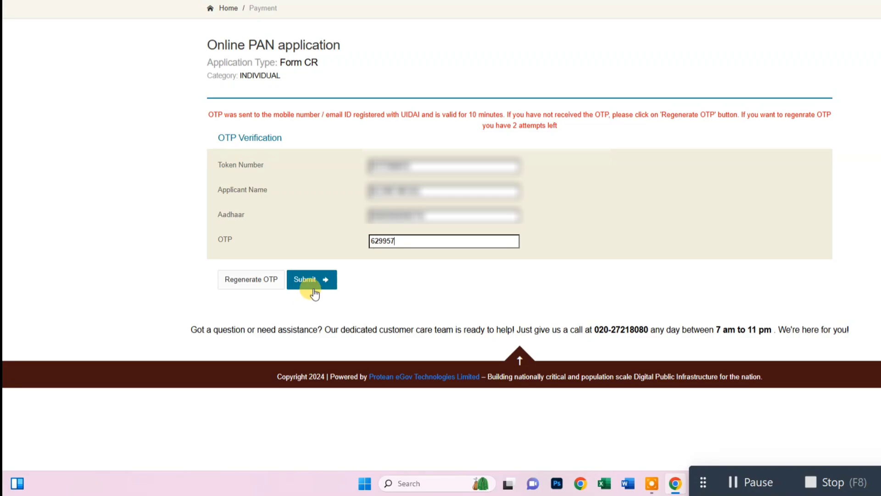
pyautogui.click(314, 283)
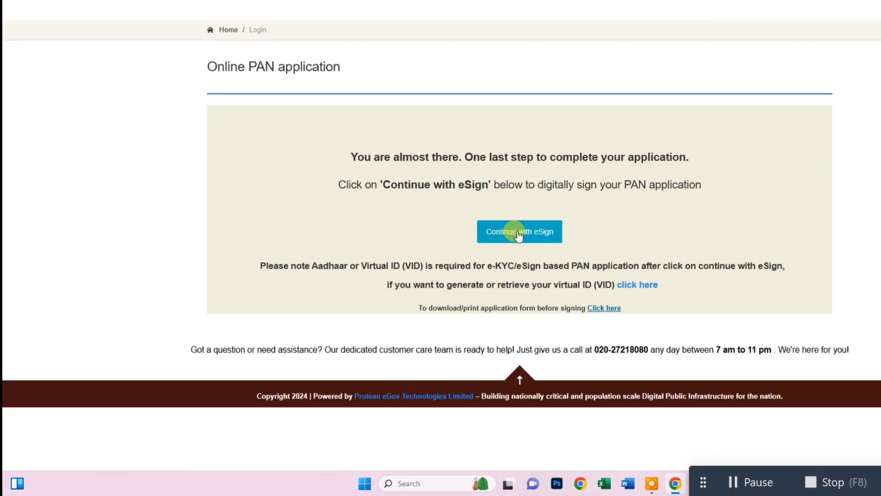
# E-sign with Aadhaar: give consent, enter the Aadhaar number, then verify the eSign OTP
pyautogui.click(519, 233)
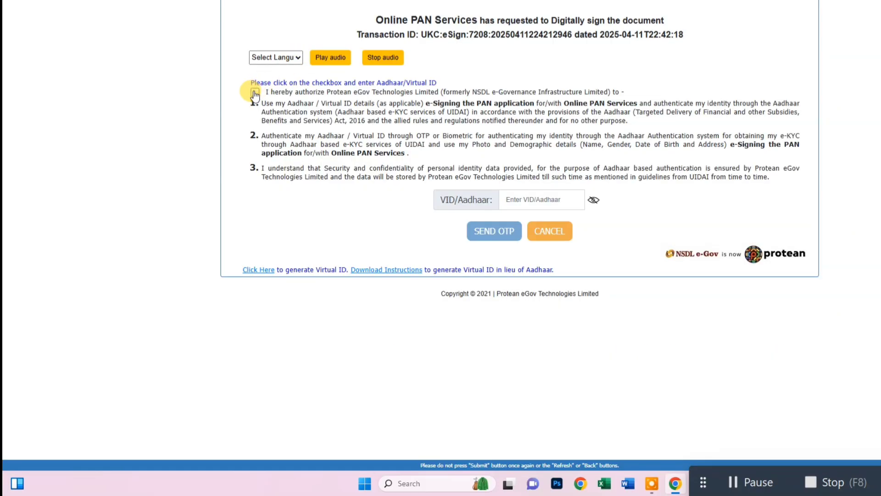
pyautogui.click(255, 93)
pyautogui.click(540, 197)
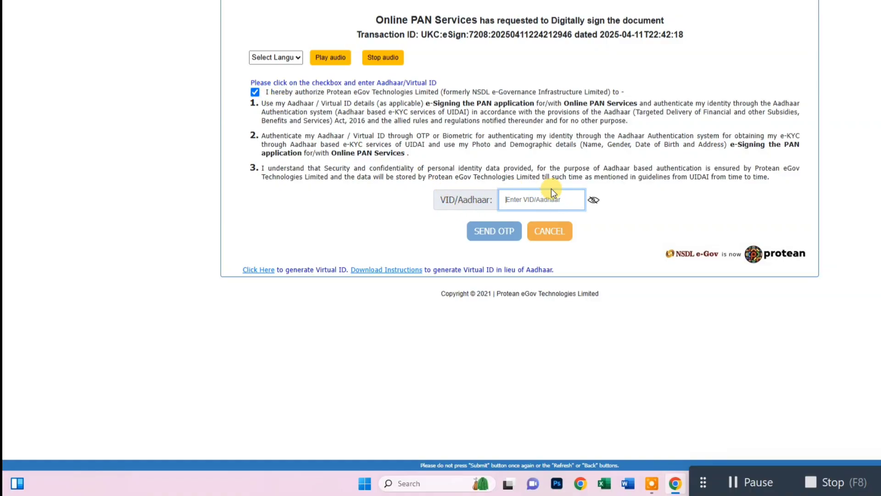
pyautogui.hotkey('ctrl', 'v')
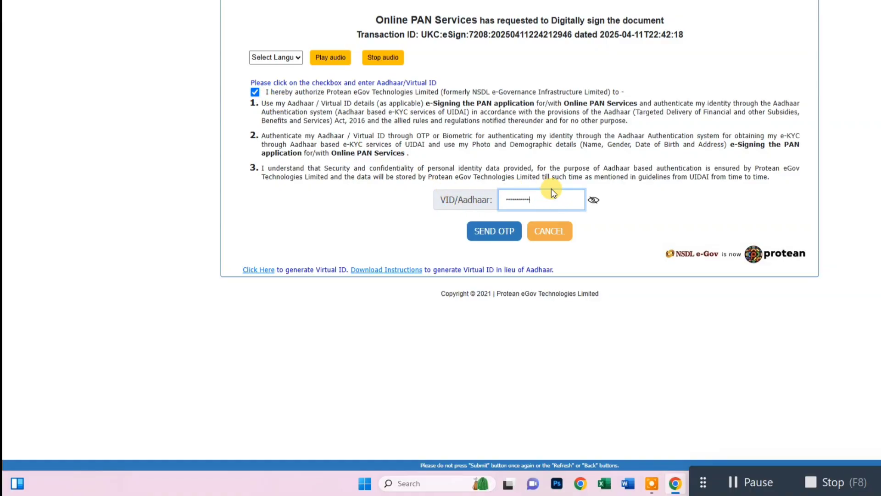
pyautogui.click(498, 232)
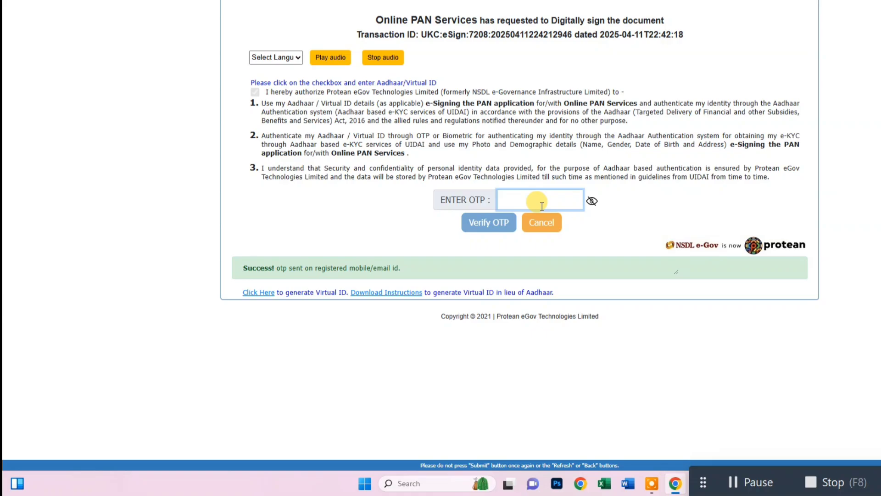
pyautogui.hotkey('ctrl', 'v')
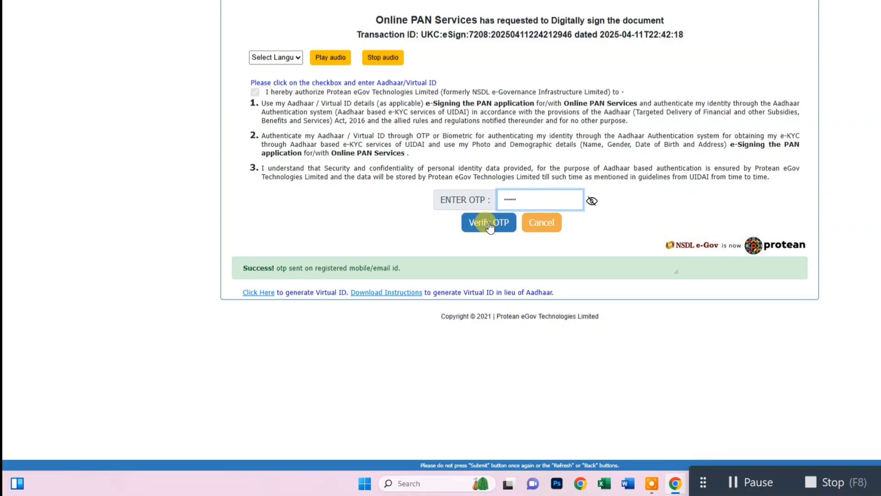
pyautogui.click(489, 223)
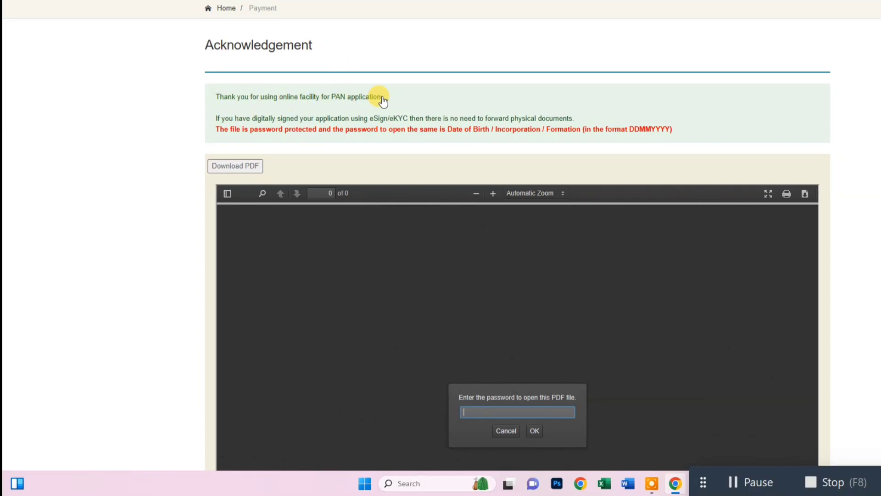
# Download the acknowledgement PDF and unlock it with the DDMMYYYY date-of-birth password
pyautogui.click(237, 168)
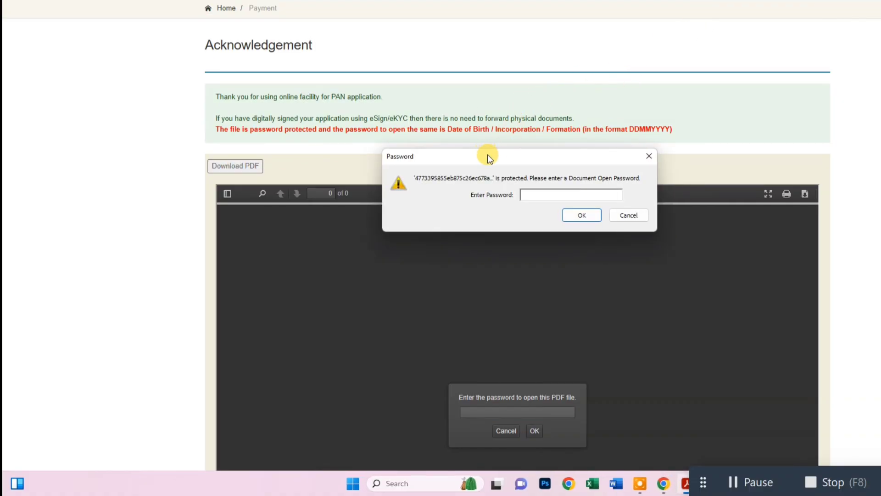
pyautogui.moveTo(490, 158)
pyautogui.mouseDown()
pyautogui.moveTo(682, 83)
pyautogui.moveTo(728, 74)
pyautogui.moveTo(748, 83)
pyautogui.moveTo(649, 132)
pyautogui.moveTo(497, 163)
pyautogui.mouseUp()
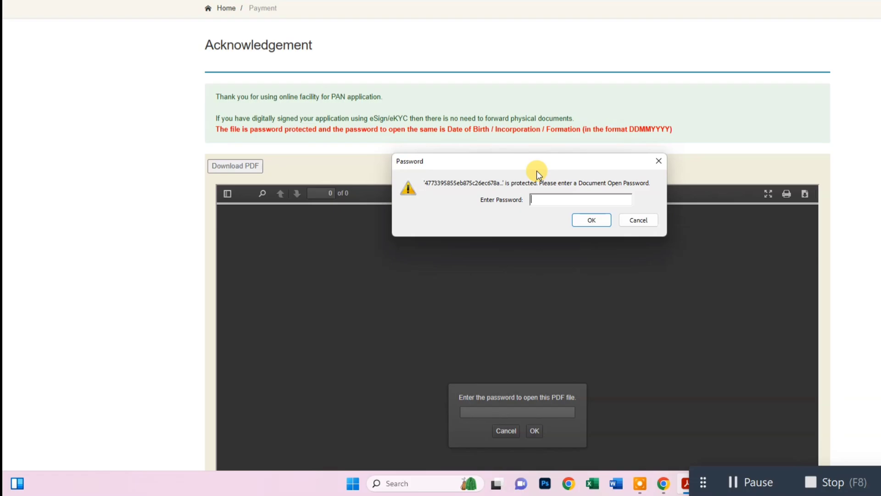
pyautogui.hotkey('ctrl', 'v')
pyautogui.press('Return')
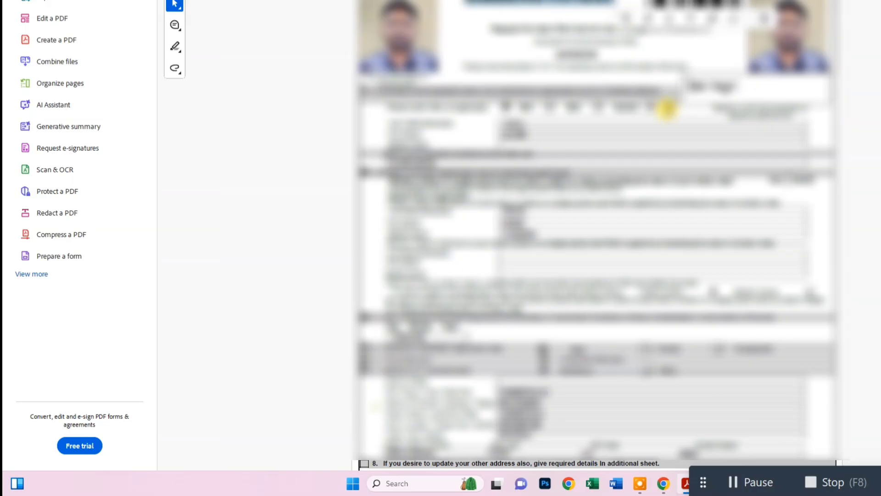
pyautogui.scroll(-3, 625, 138)
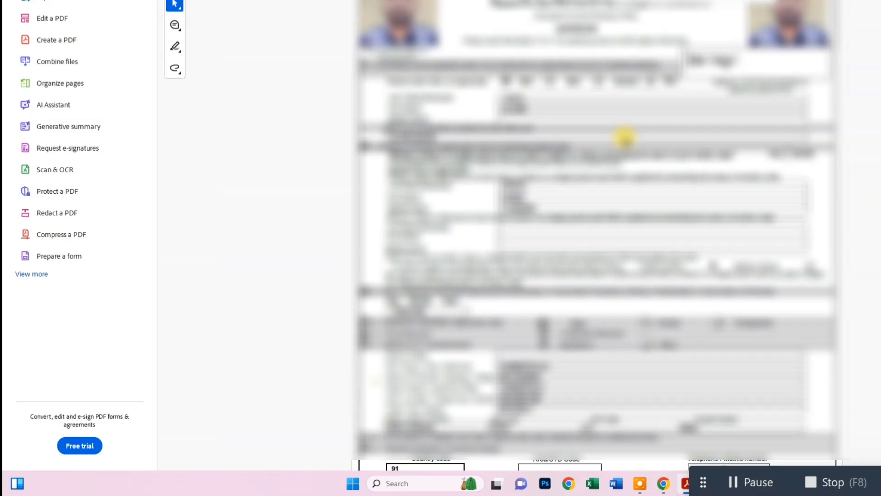
pyautogui.scroll(-10, 625, 138)
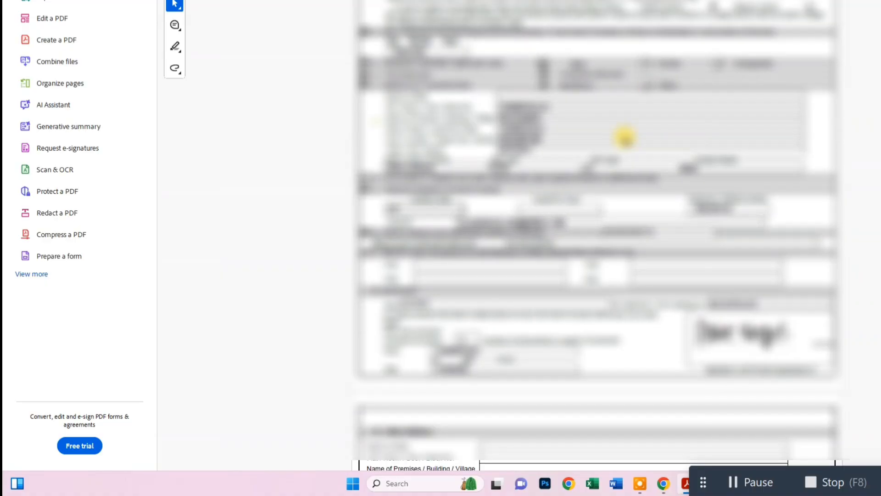
pyautogui.scroll(-8, 623, 133)
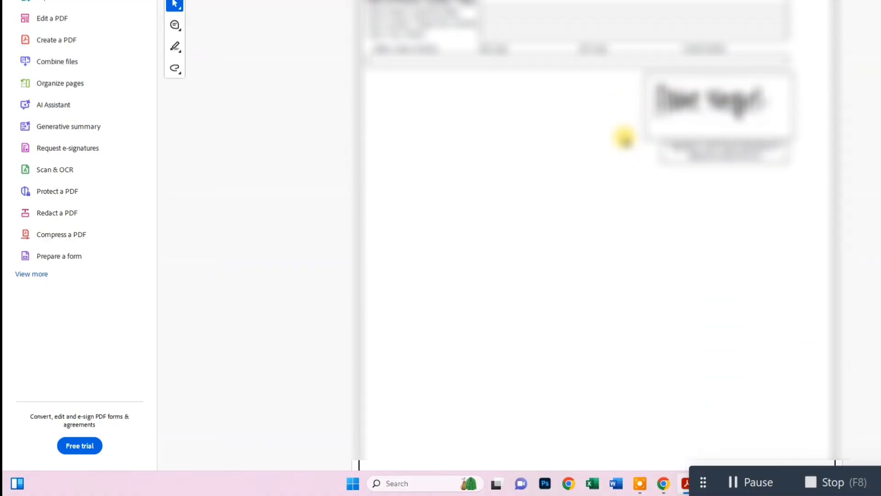
pyautogui.scroll(-10, 624, 137)
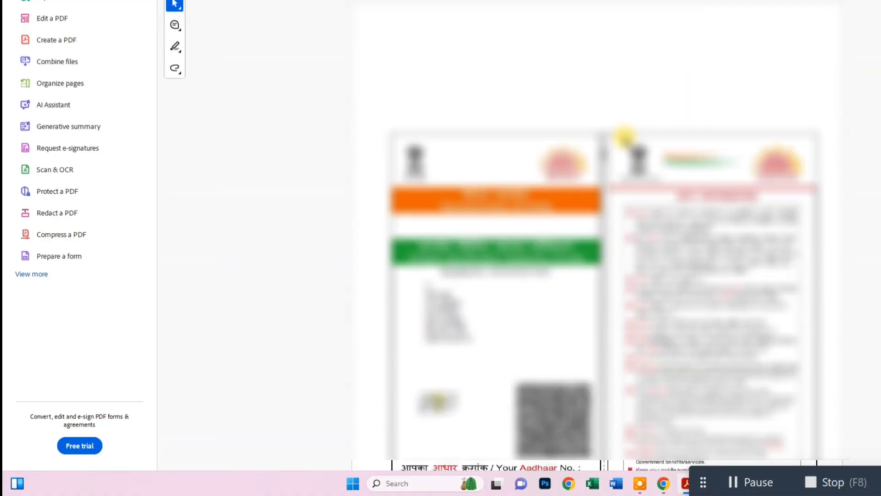
pyautogui.scroll(-10, 620, 134)
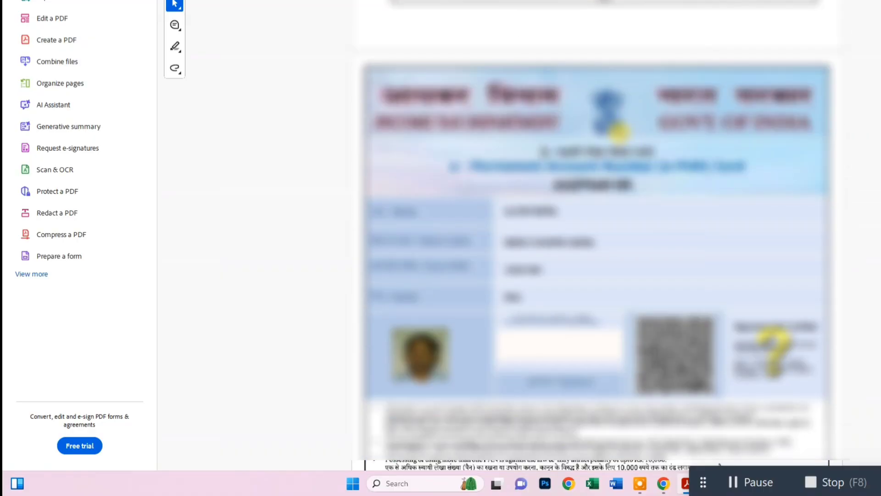
pyautogui.scroll(10, 619, 134)
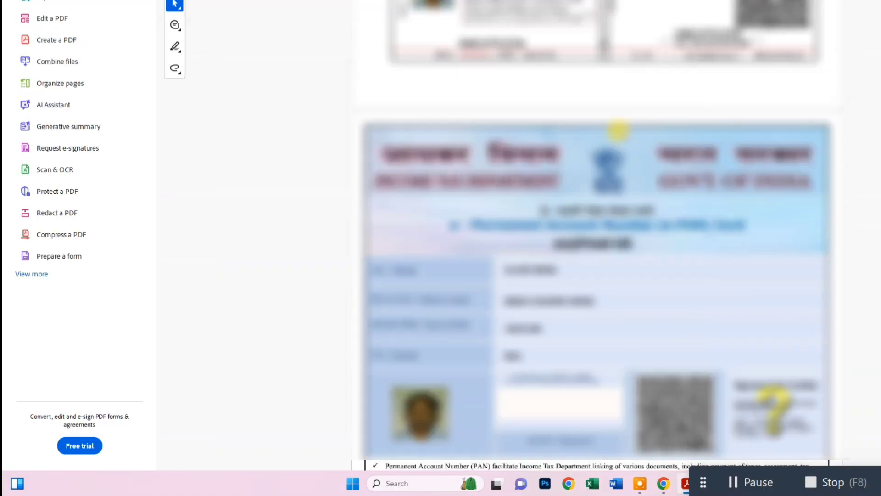
pyautogui.scroll(10, 620, 131)
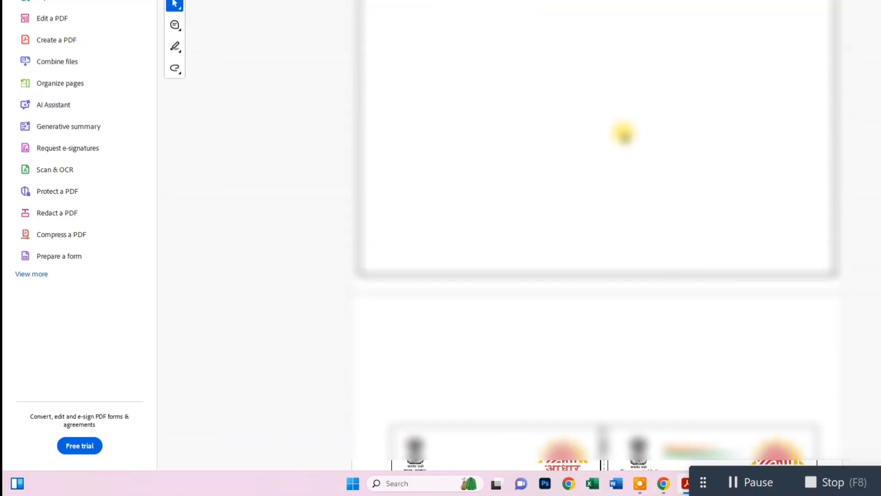
pyautogui.scroll(15, 623, 134)
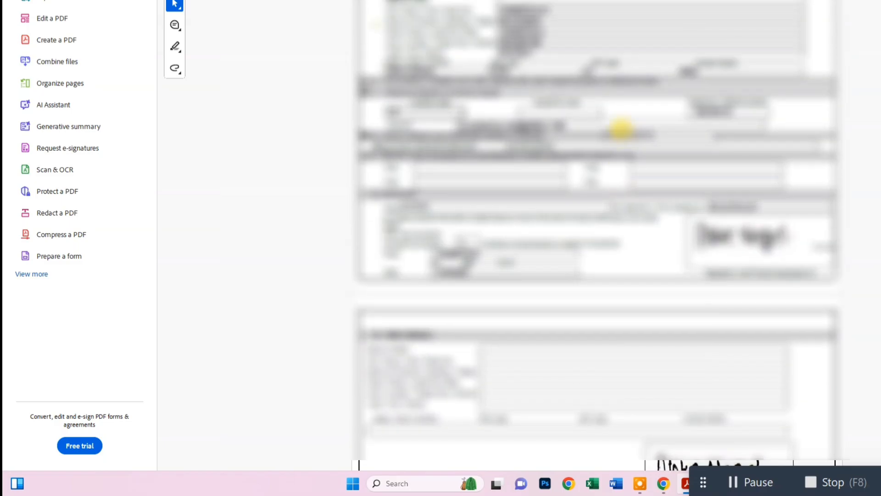